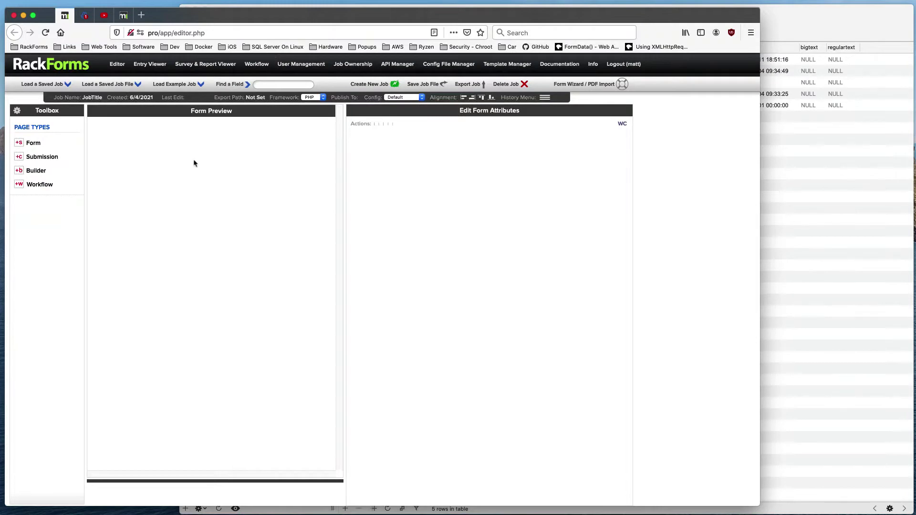
Step: Add a form page with a text input field, then relabel the field from Name to Age
click(37, 144)
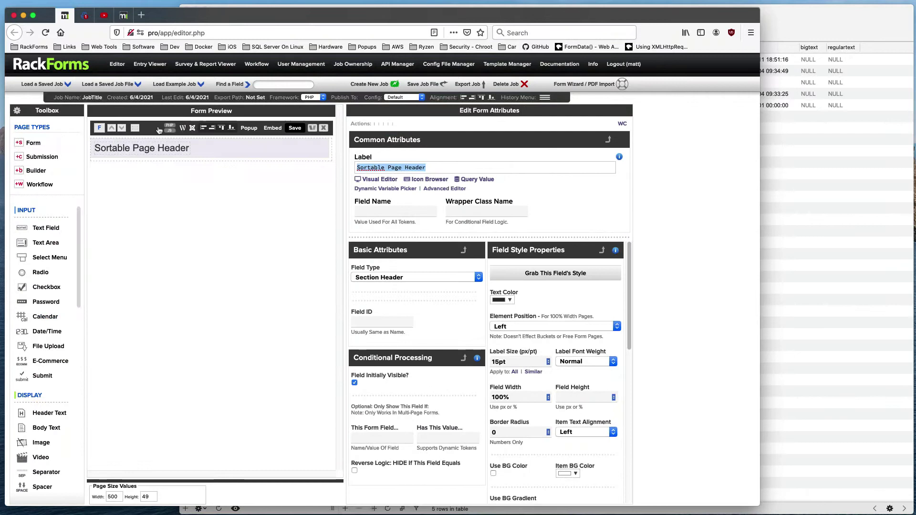
click(48, 233)
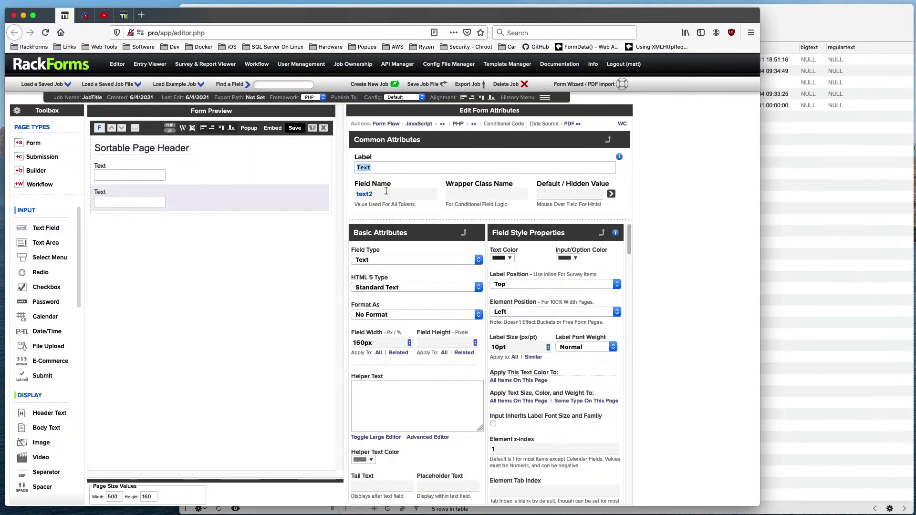
text(Name)
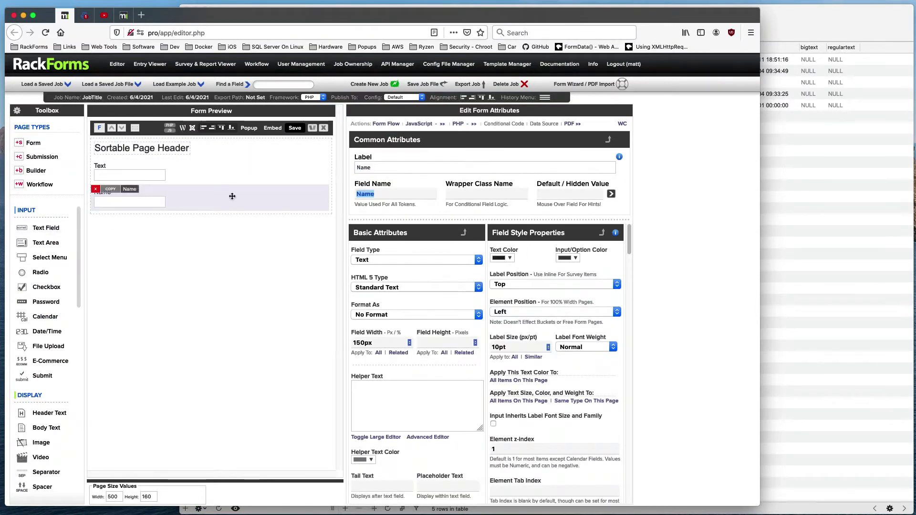
double_click(383, 167)
text(Age)
key(Tab)
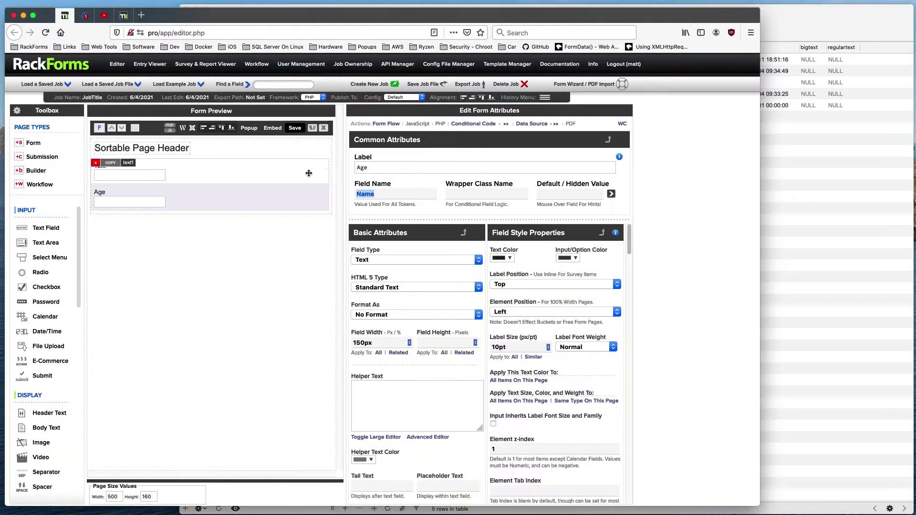
Step: Add a Submit button below the Age field and a Submission page after the form
click(53, 378)
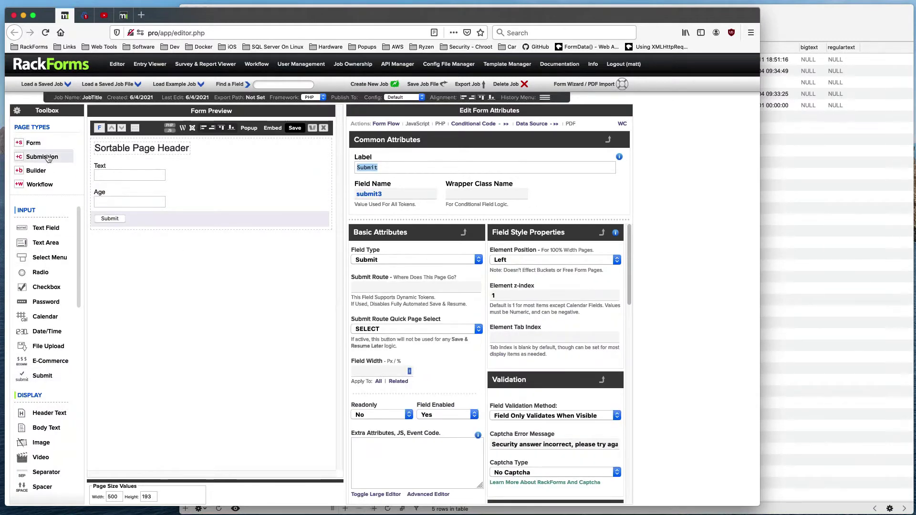
click(48, 157)
click(150, 249)
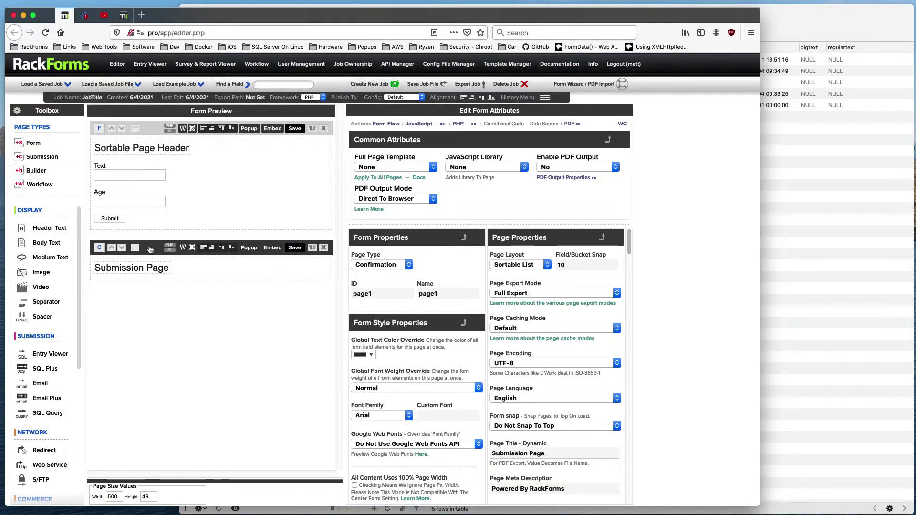
Step: Set Enable PDF Output to Yes on the form page and save it to preview the PDF
click(155, 130)
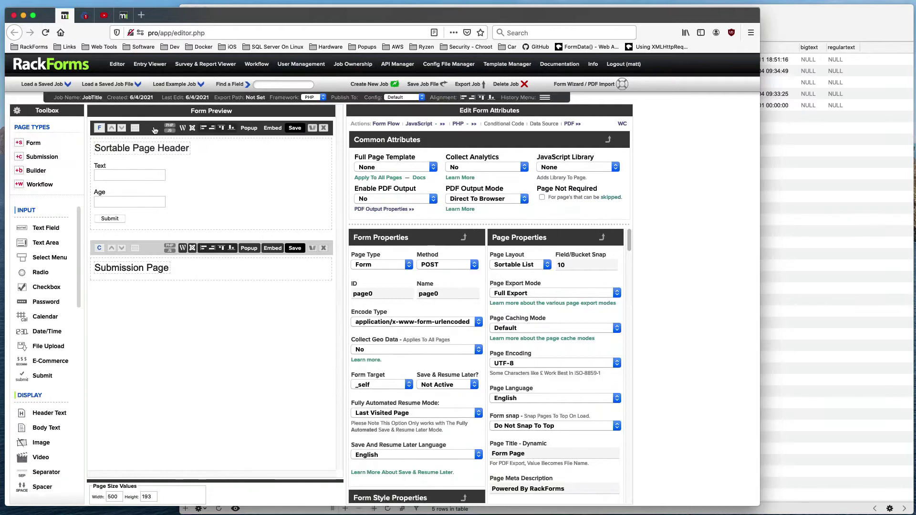
click(396, 198)
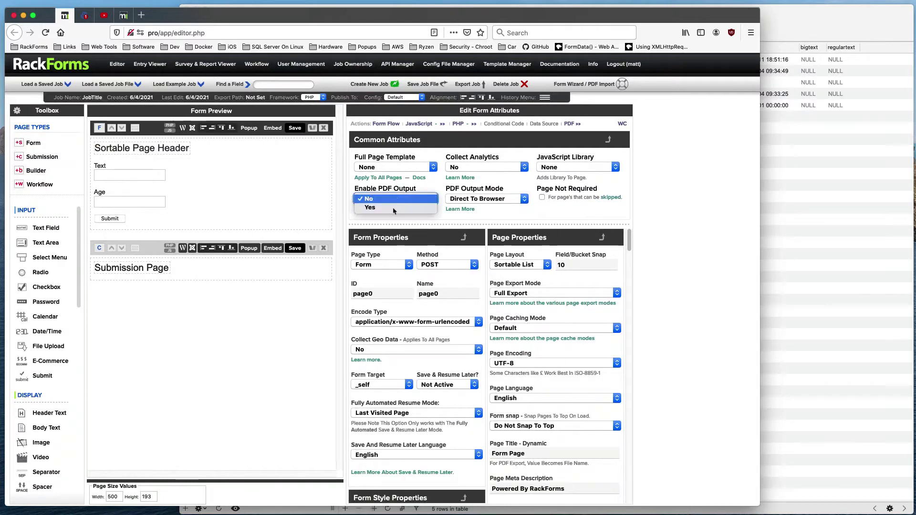
click(386, 208)
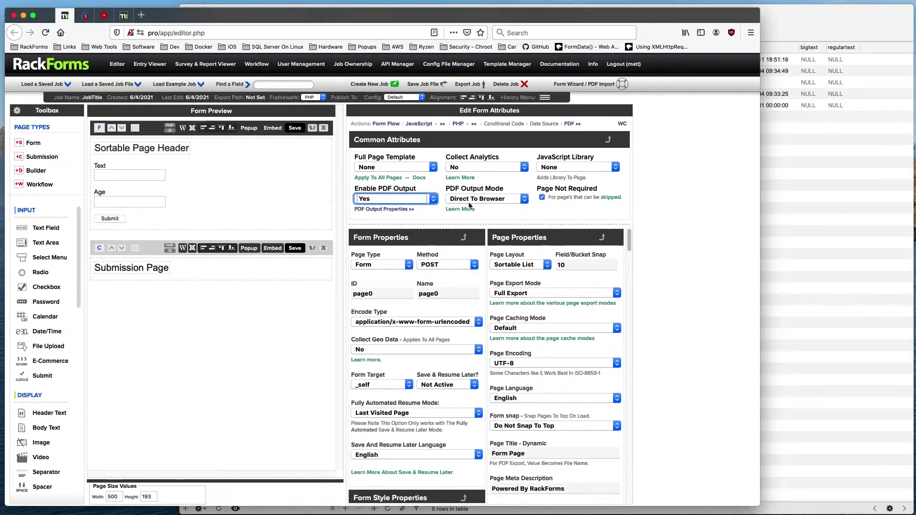
click(294, 129)
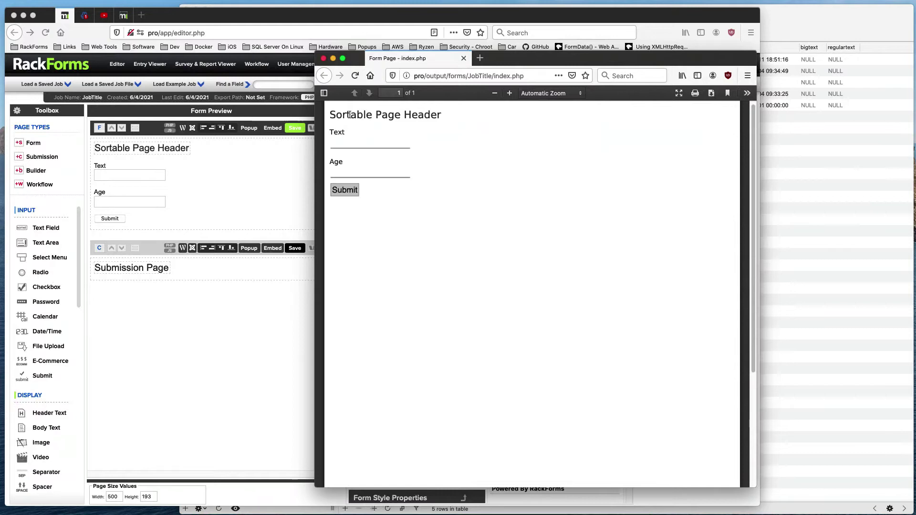
Step: Check the header text in the PDF preview, then close the preview window
drag(337, 115, 446, 119)
click(383, 114)
drag(331, 116, 472, 119)
click(382, 149)
click(323, 58)
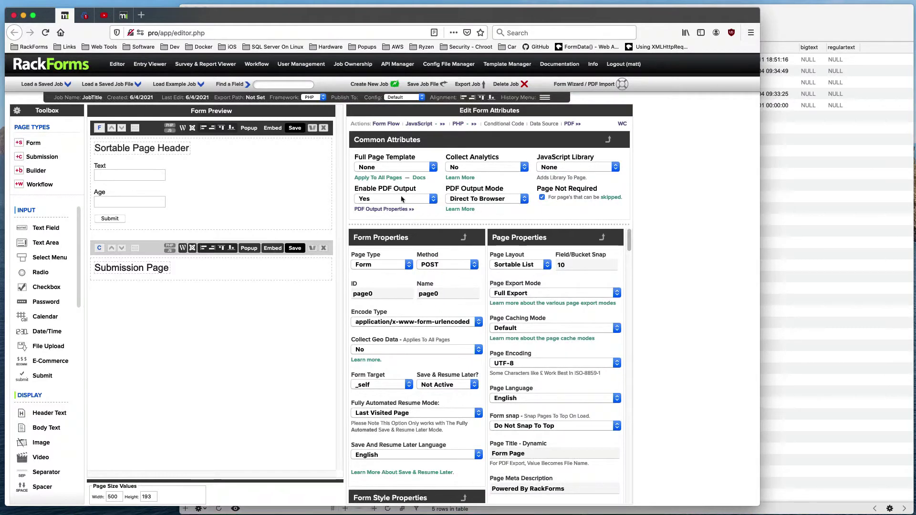
Step: Switch PDF Output Mode to Download Prompt, save, and cancel the Form Page.pdf download
click(495, 199)
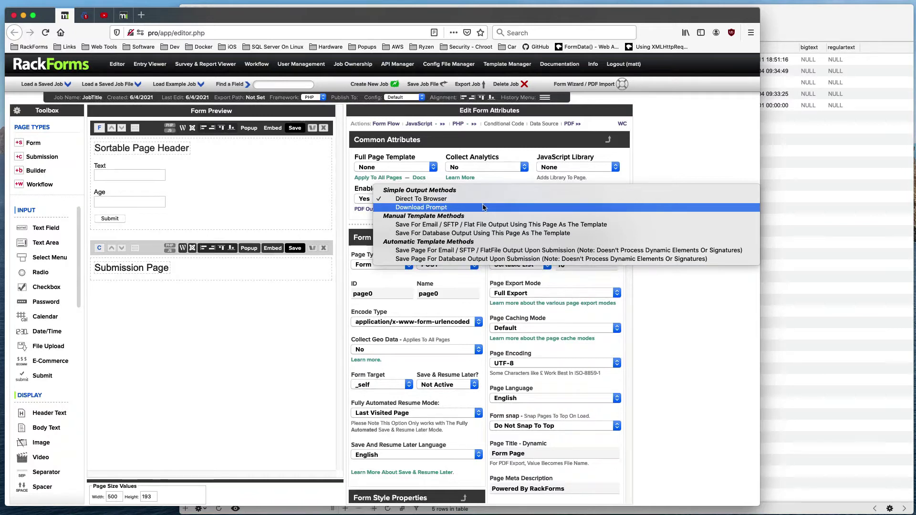
click(424, 208)
click(295, 128)
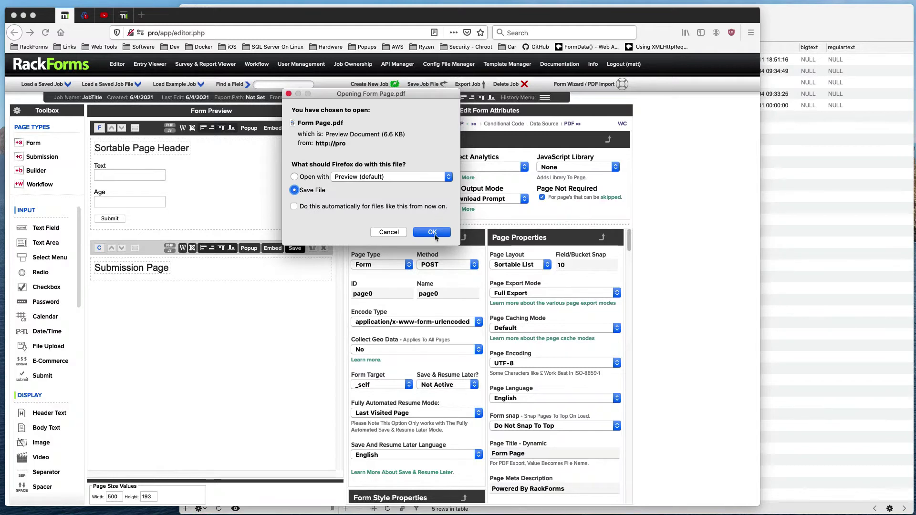
click(399, 233)
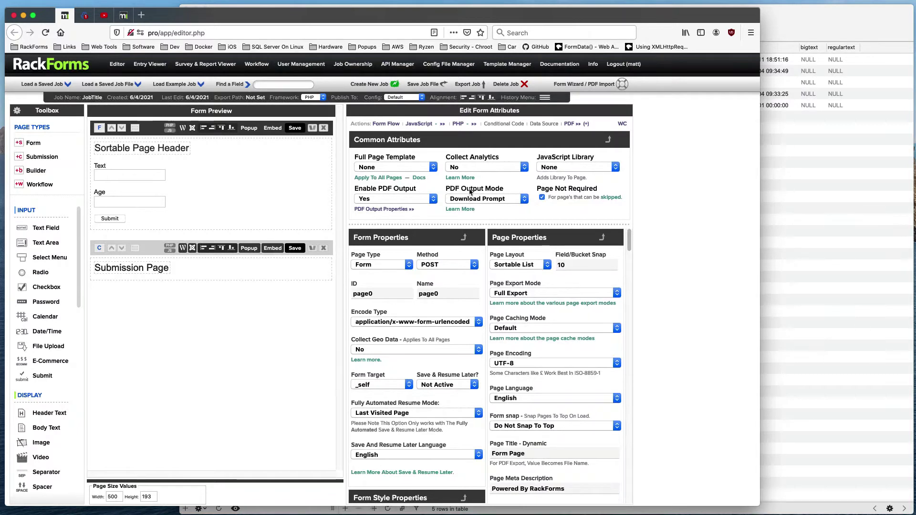
Step: Set PDF Output Mode to Save Page For Email / SFTP / FlatFile Output Upon Submission
click(482, 199)
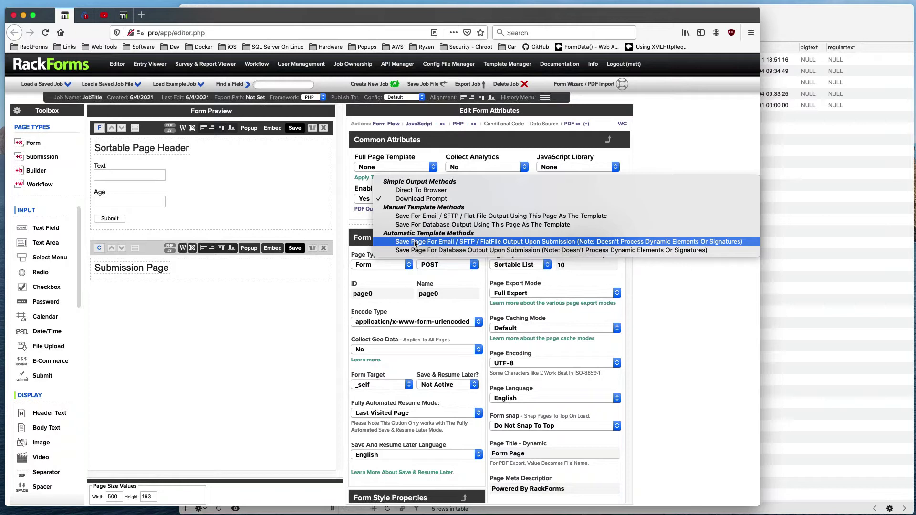
click(275, 181)
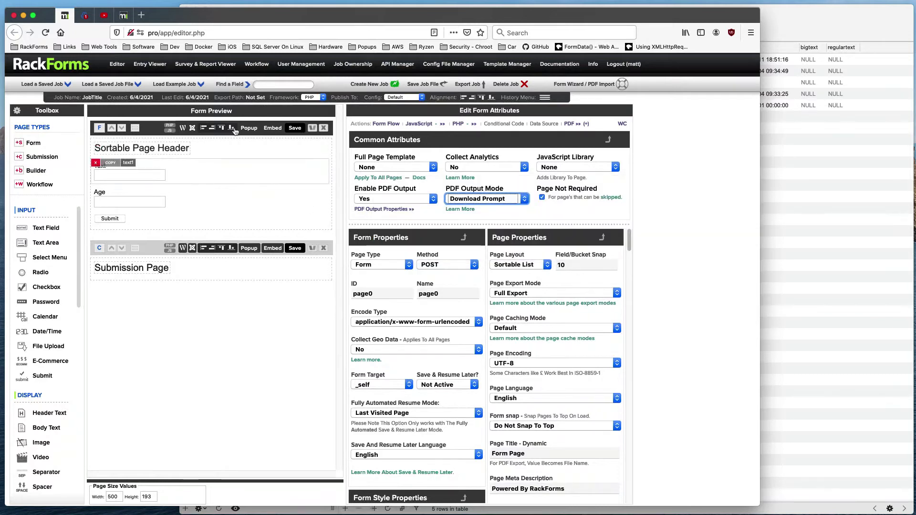
click(164, 129)
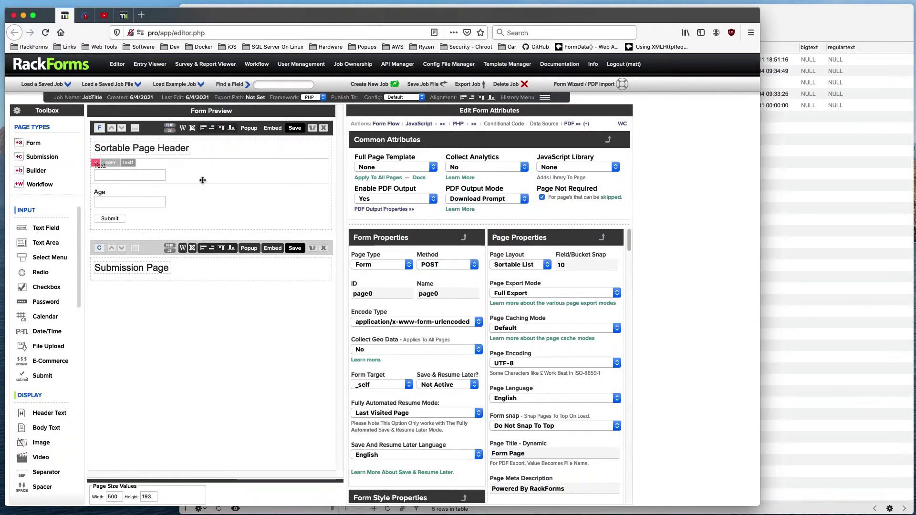
mouse_move(154, 189)
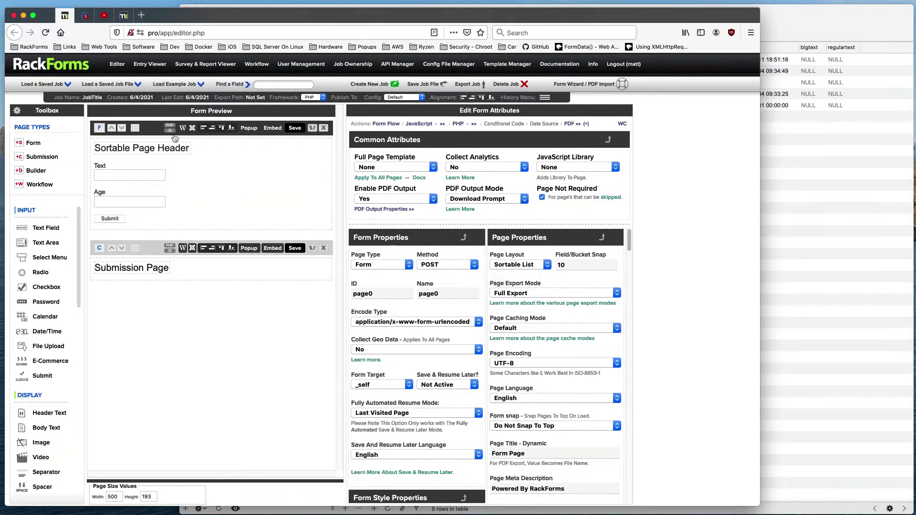
click(487, 198)
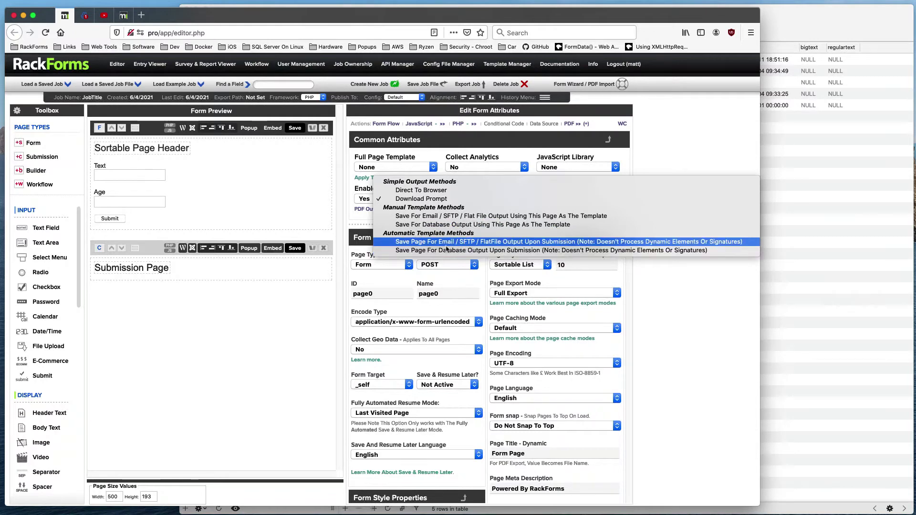
click(447, 242)
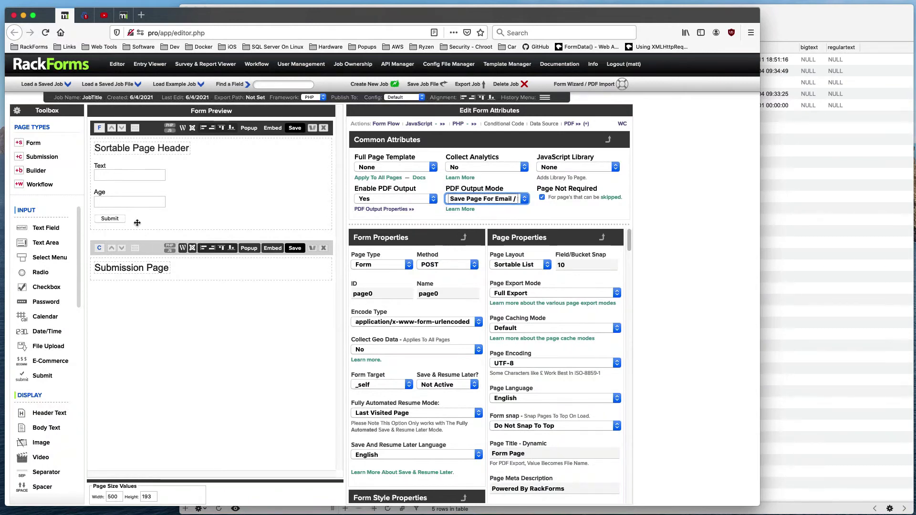
mouse_move(136, 220)
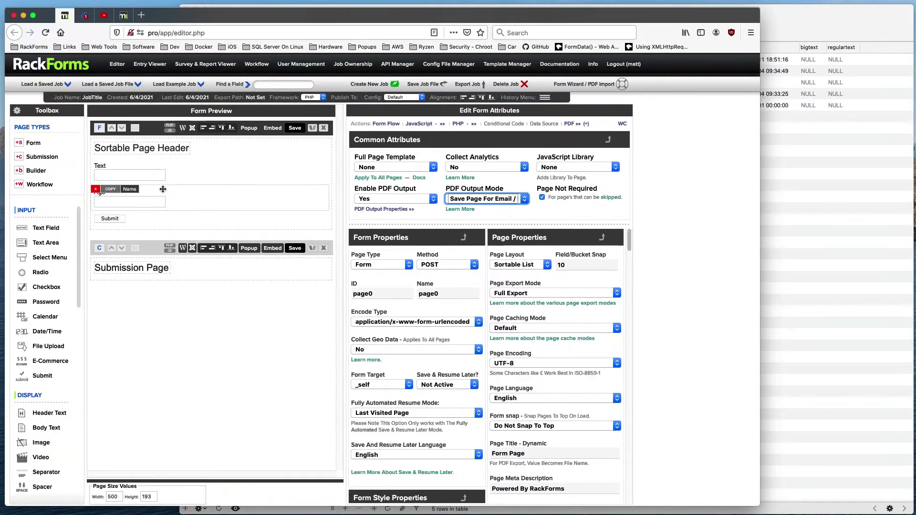
Step: Add an Email element to the Submission Page with Include PDF File Attachments ticked, and save
click(133, 268)
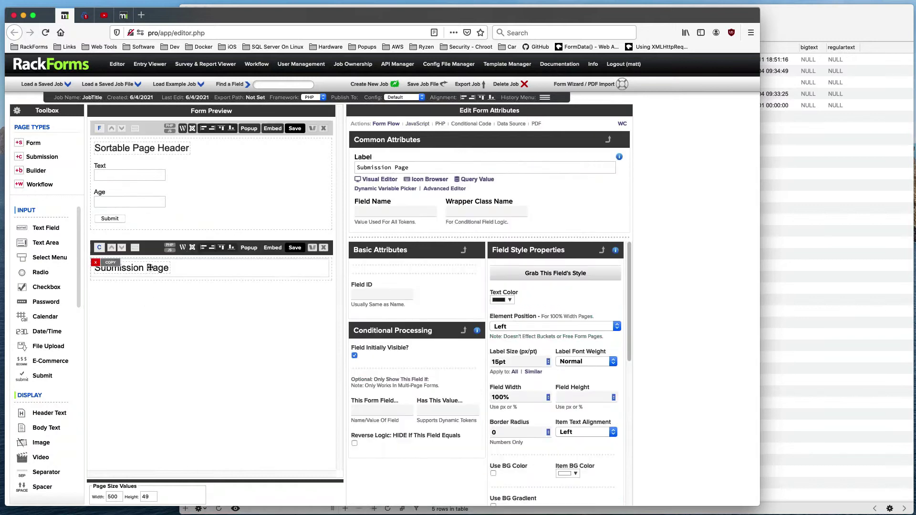
scroll(58, 363, down, 5)
drag(40, 383, 194, 308)
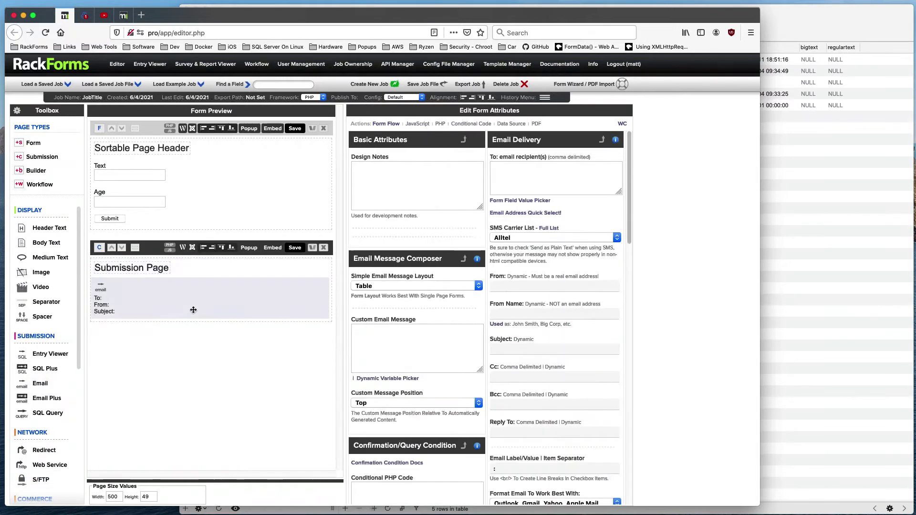
scroll(564, 342, down, 4)
scroll(564, 341, down, 3)
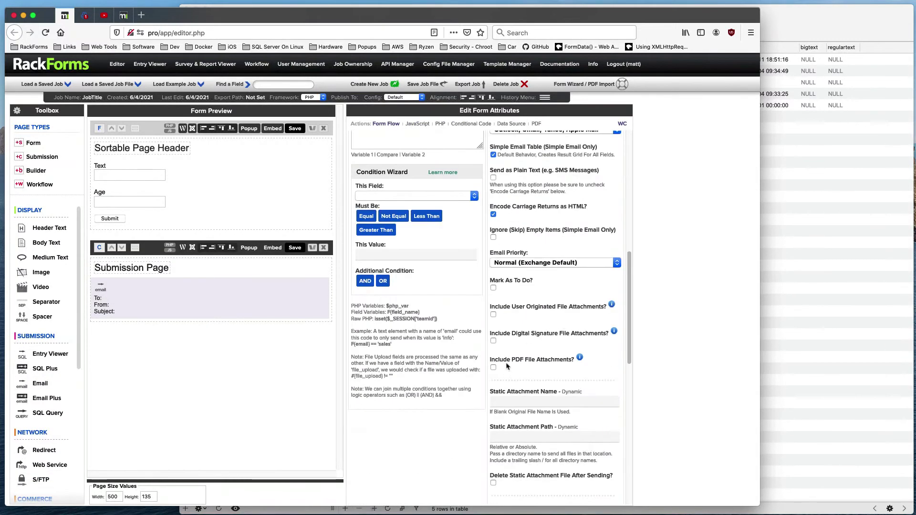
click(493, 368)
click(300, 249)
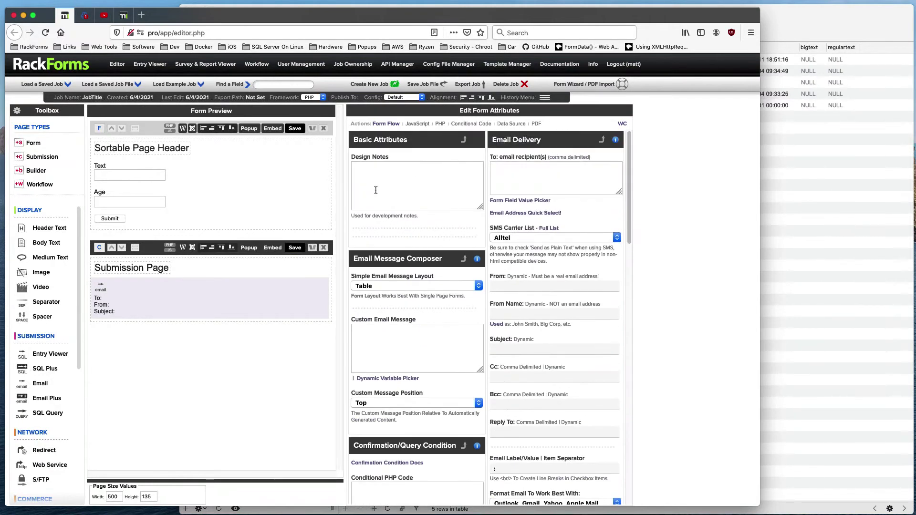
click(158, 127)
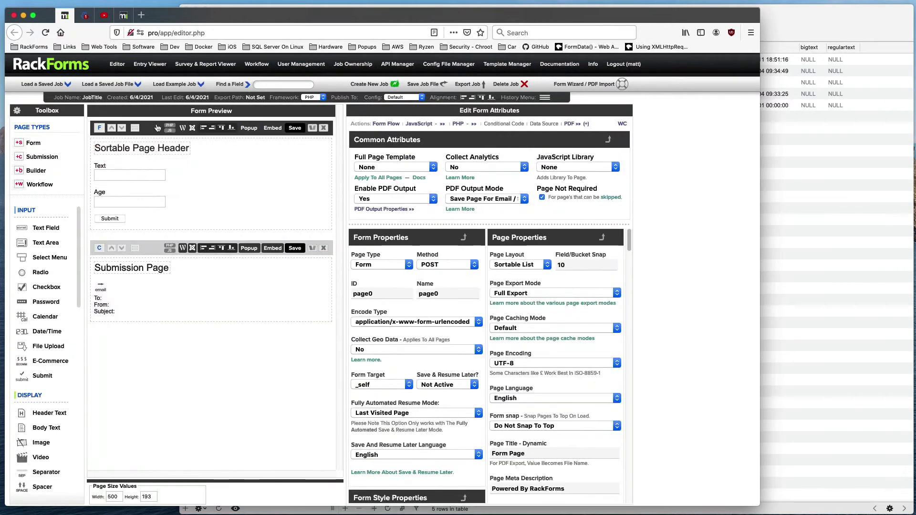
Step: Set PDF Output Mode to Direct To Browser, save, and close the PDF preview
click(498, 199)
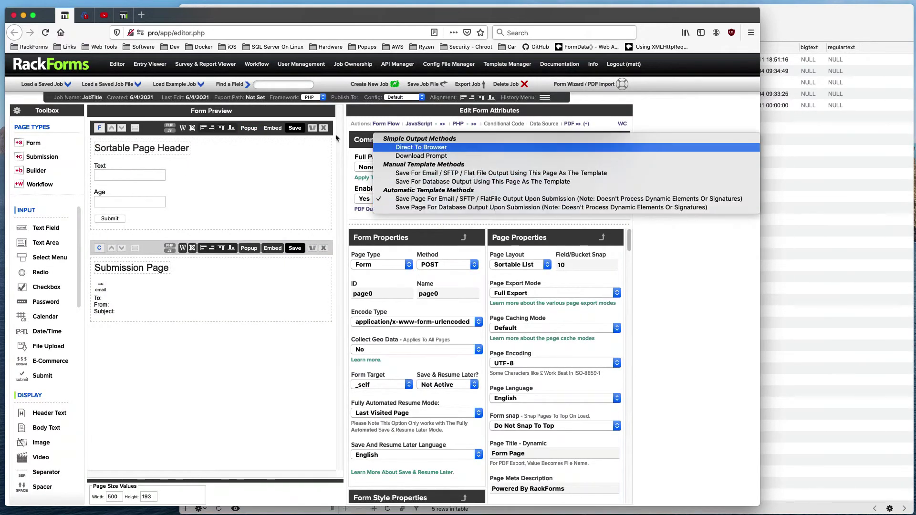
key(Return)
click(292, 128)
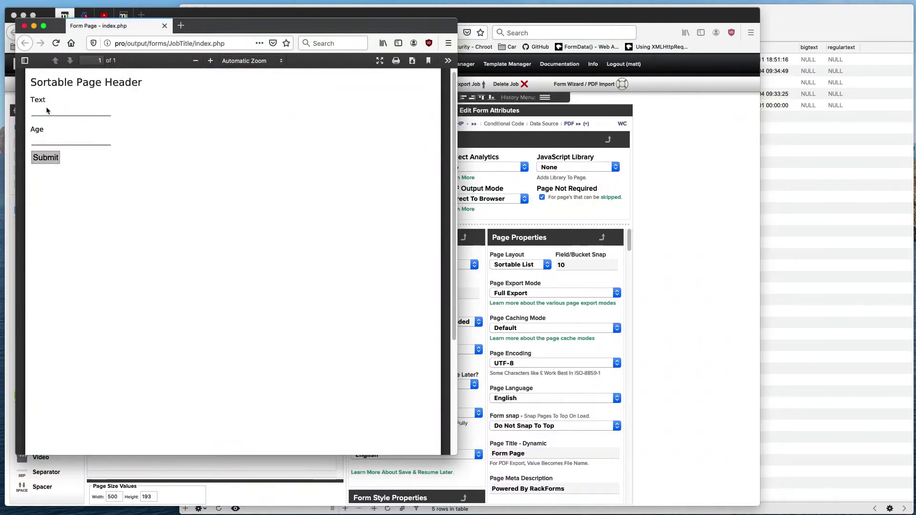
click(25, 26)
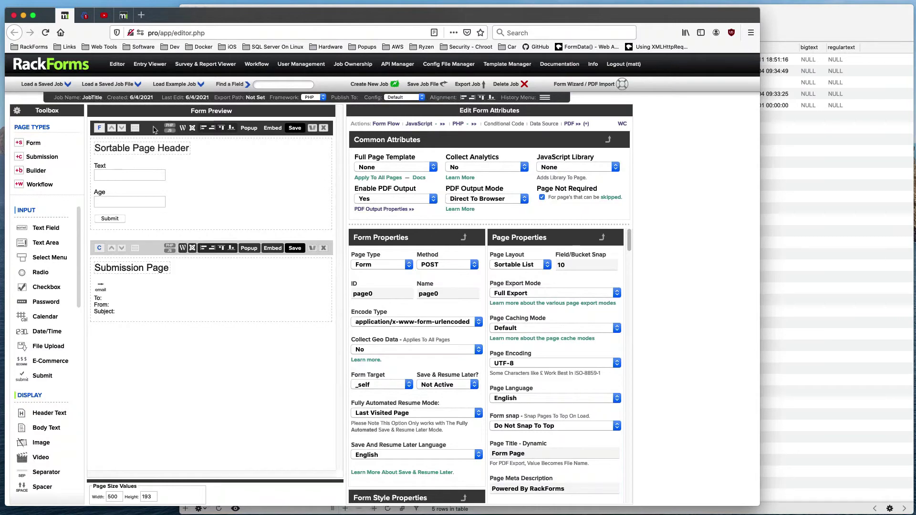
Step: Save the job and test-submit the form in the preview window
click(294, 127)
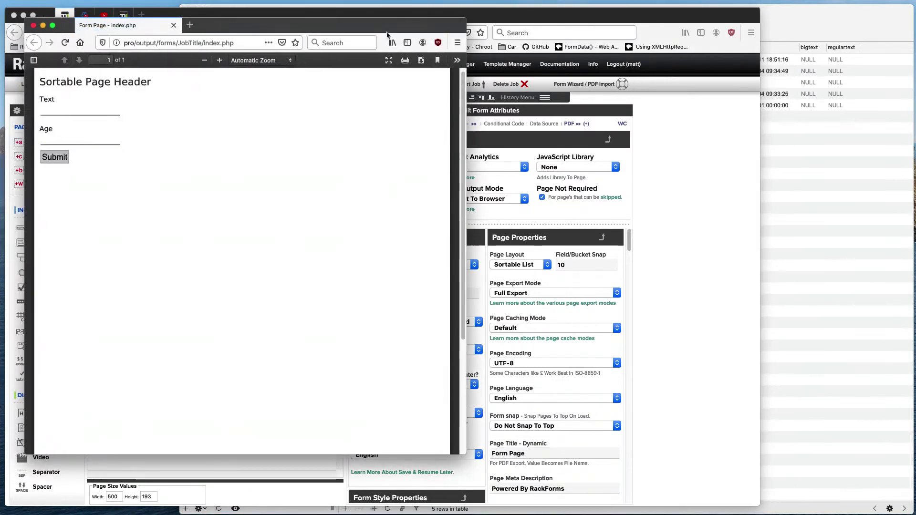
drag(219, 9, 605, 58)
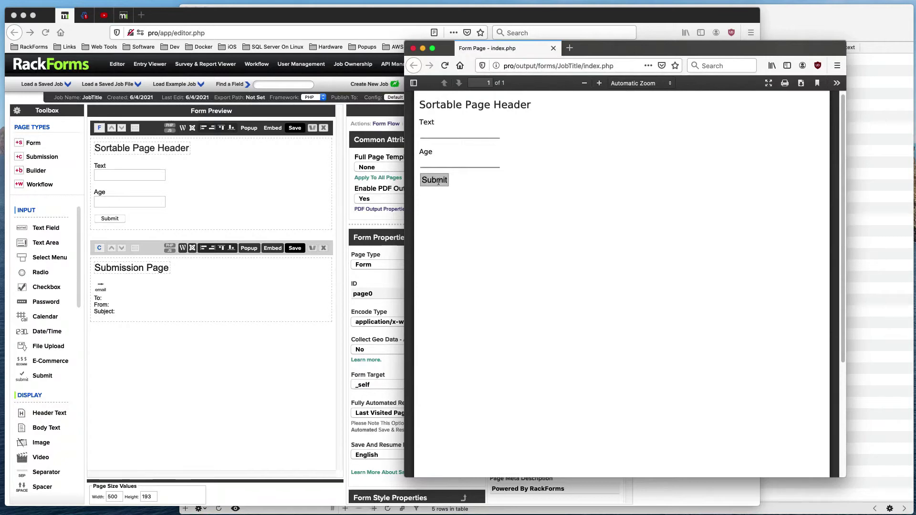
click(433, 179)
Step: Close the preview and set PDF Output Mode to Save For Email / SFTP
click(413, 49)
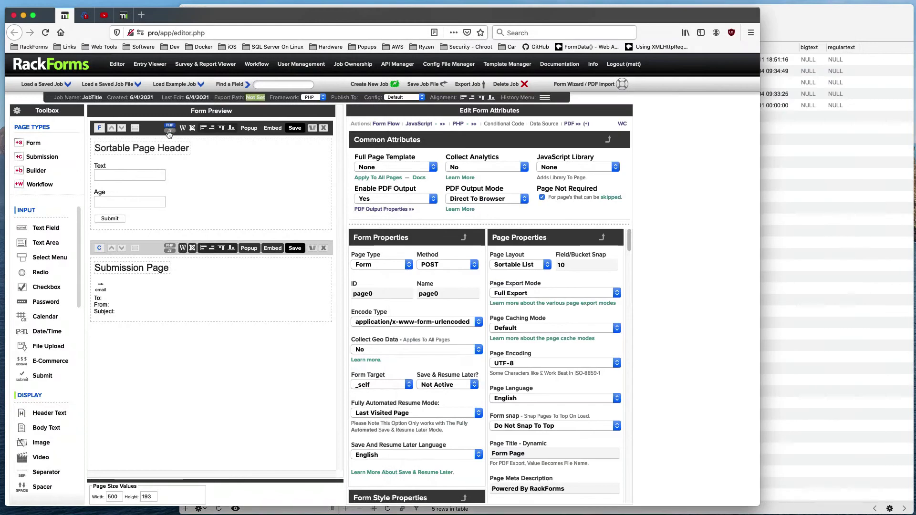
click(481, 199)
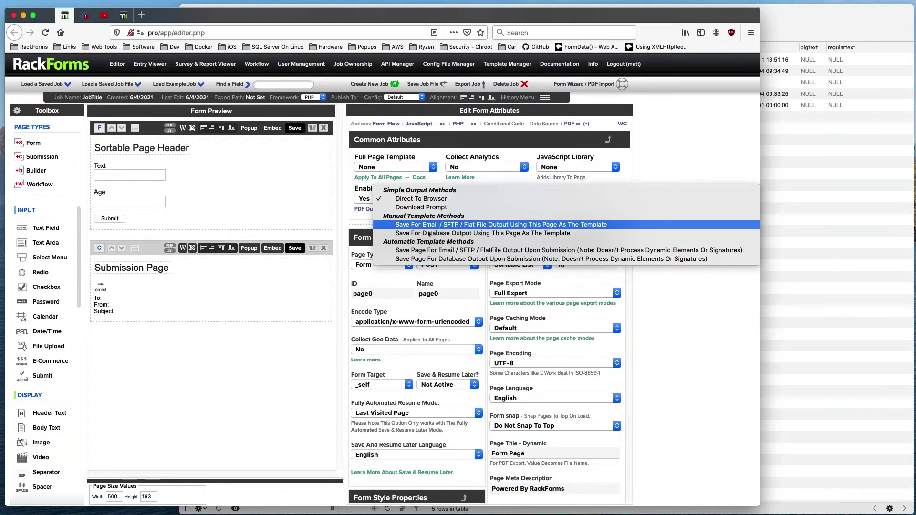
click(384, 226)
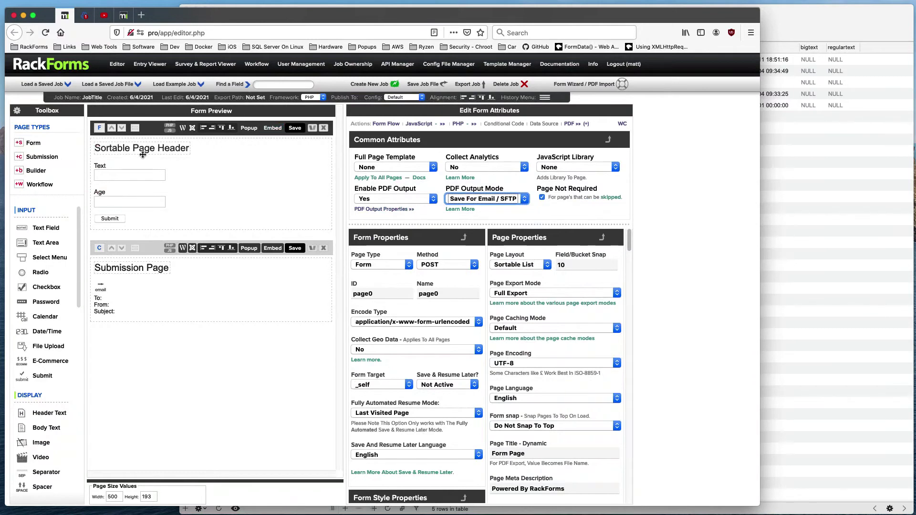
click(157, 134)
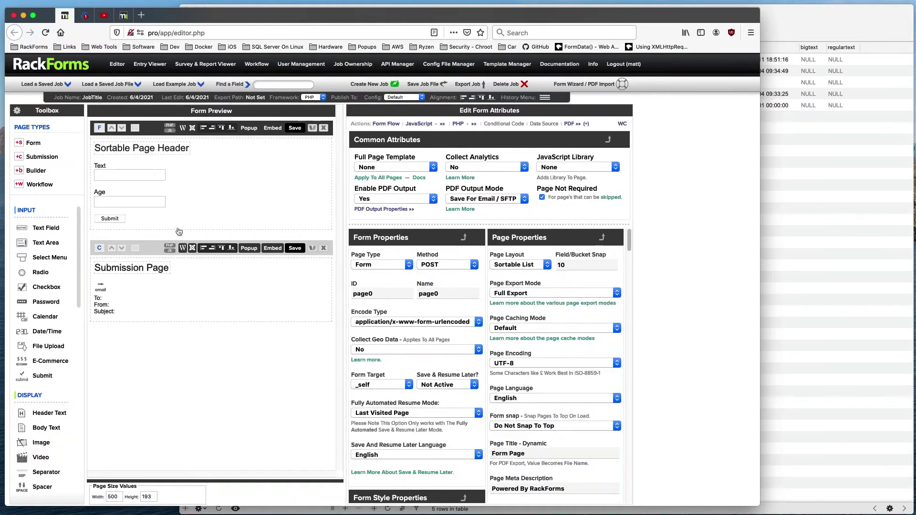
mouse_move(147, 168)
Step: Set Enable PDF Output to No for the first form page
click(155, 251)
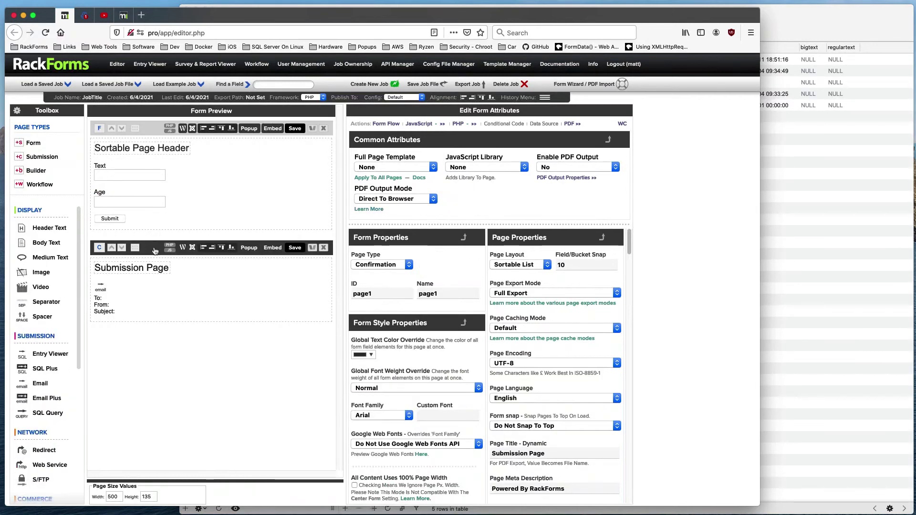
click(156, 133)
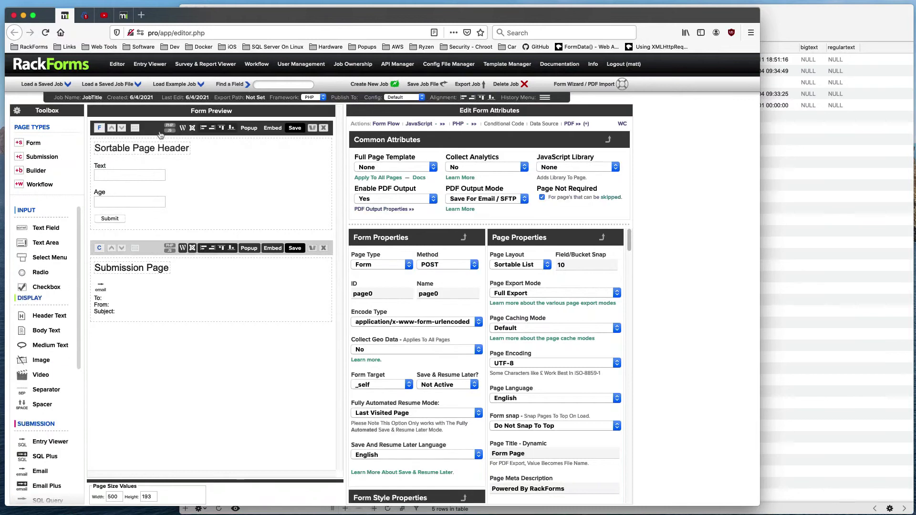
click(459, 201)
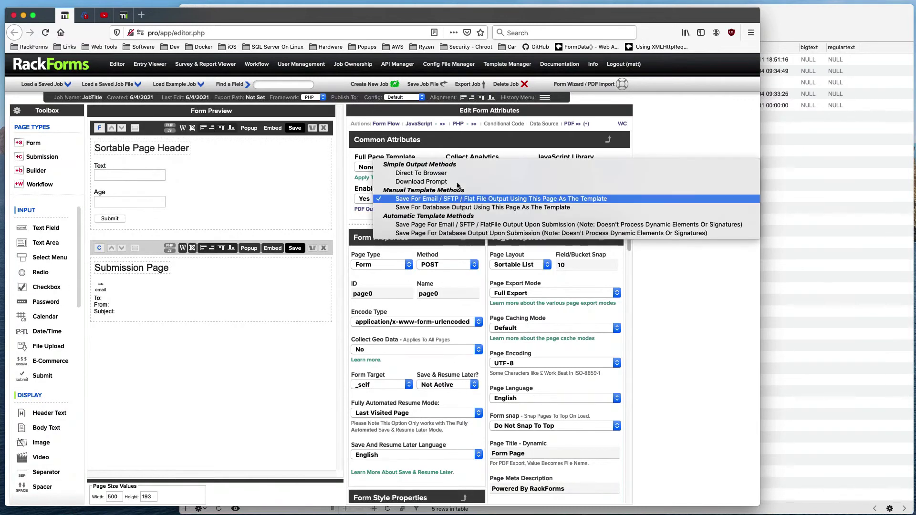
click(439, 155)
click(400, 200)
click(394, 190)
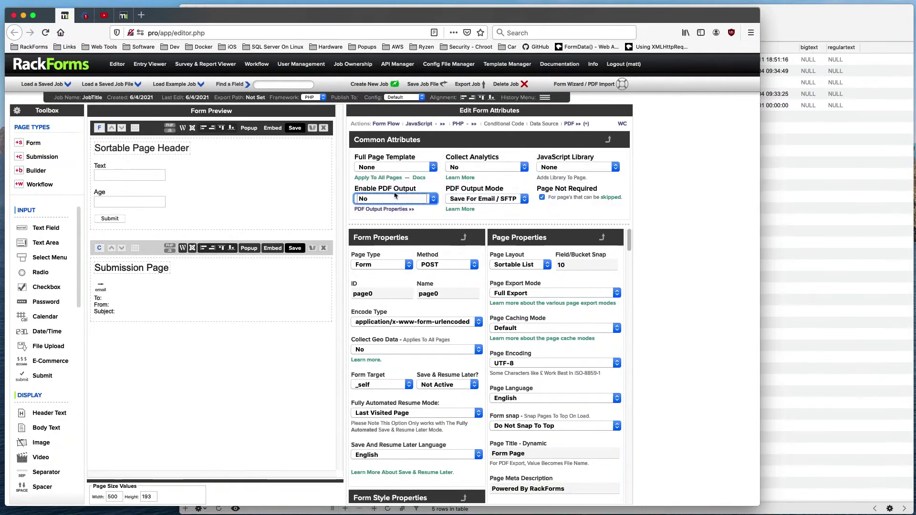
Step: Add a second form page with header 'Template' and a Body Text element beneath it
click(40, 148)
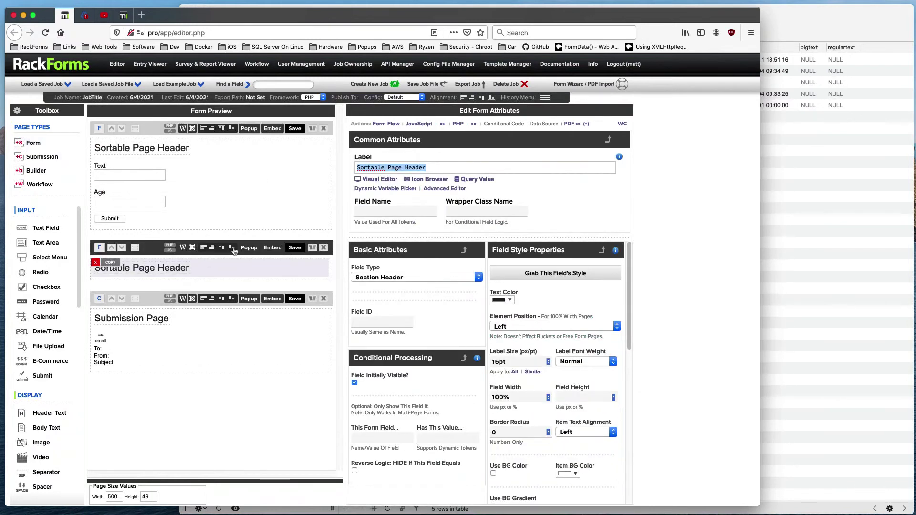
text(Template)
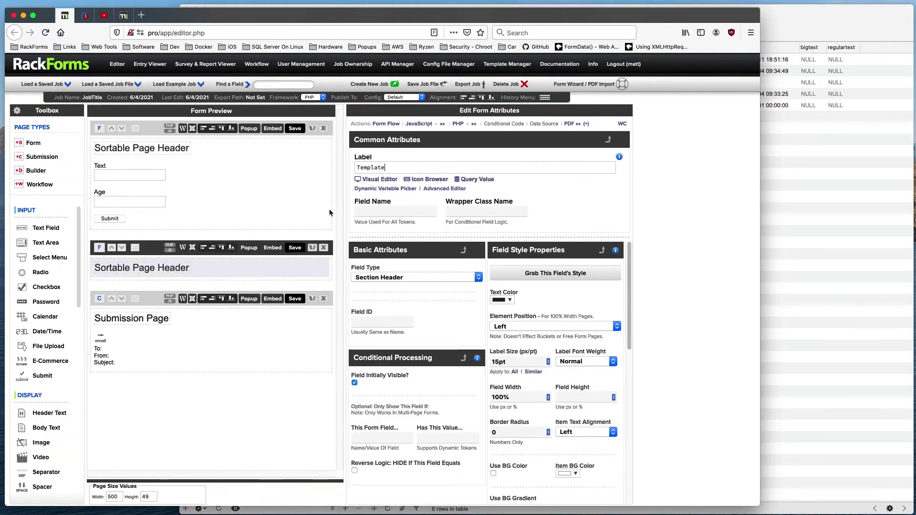
click(220, 270)
text(Templat)
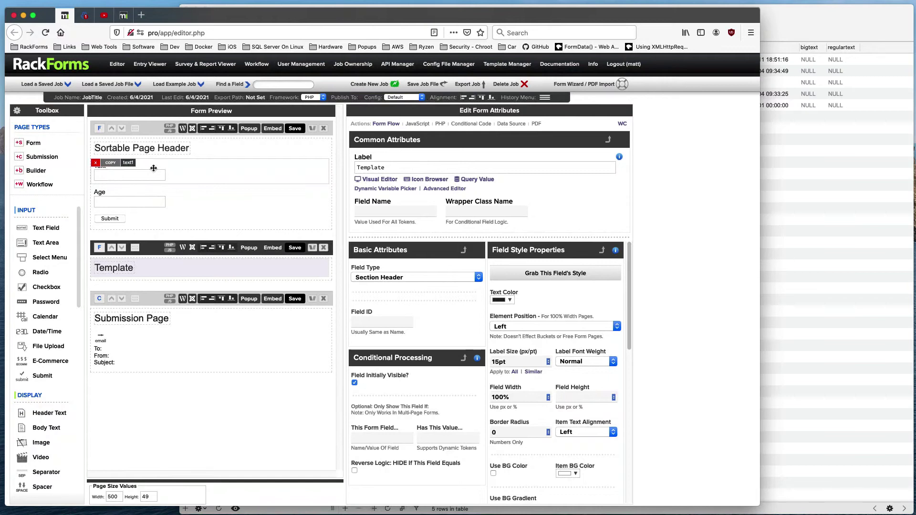
click(158, 250)
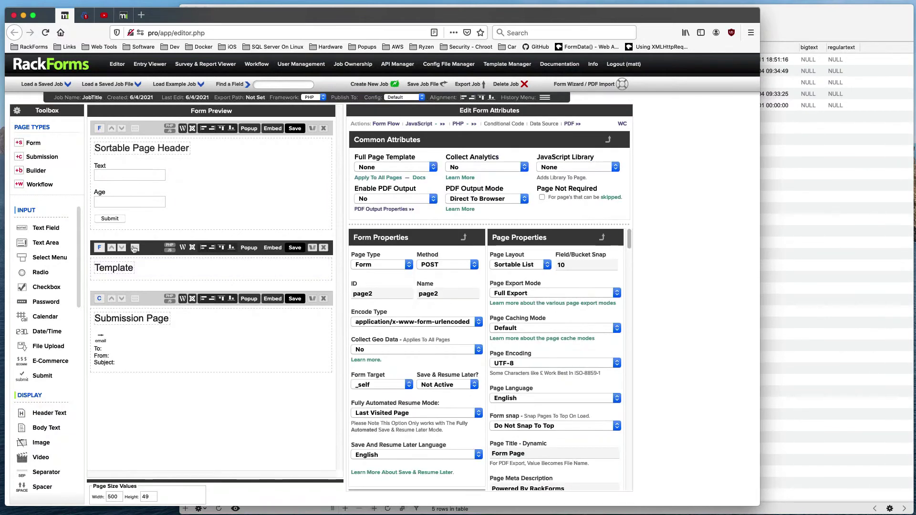
click(125, 269)
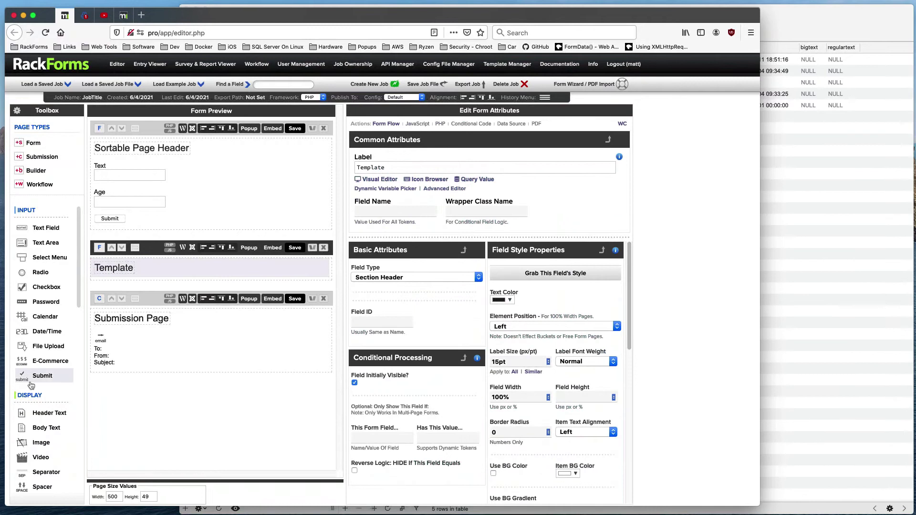
click(41, 428)
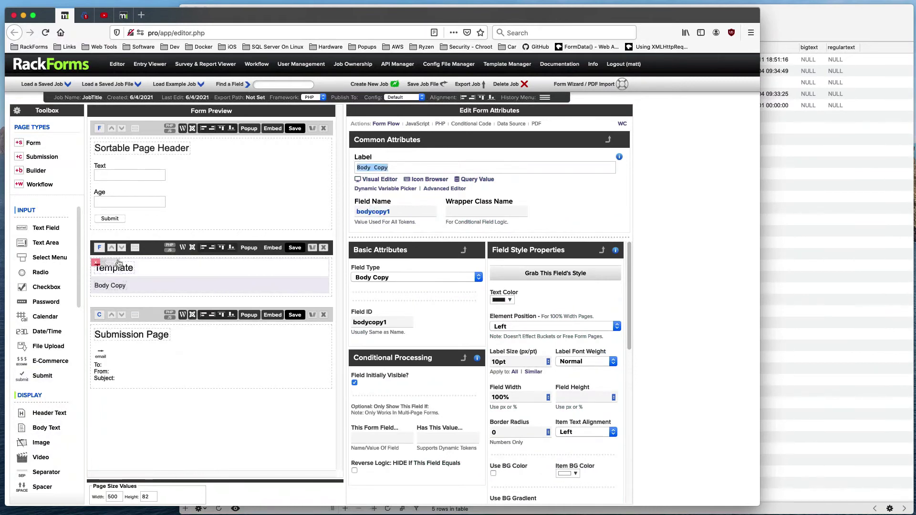
scroll(47, 429, down, 2)
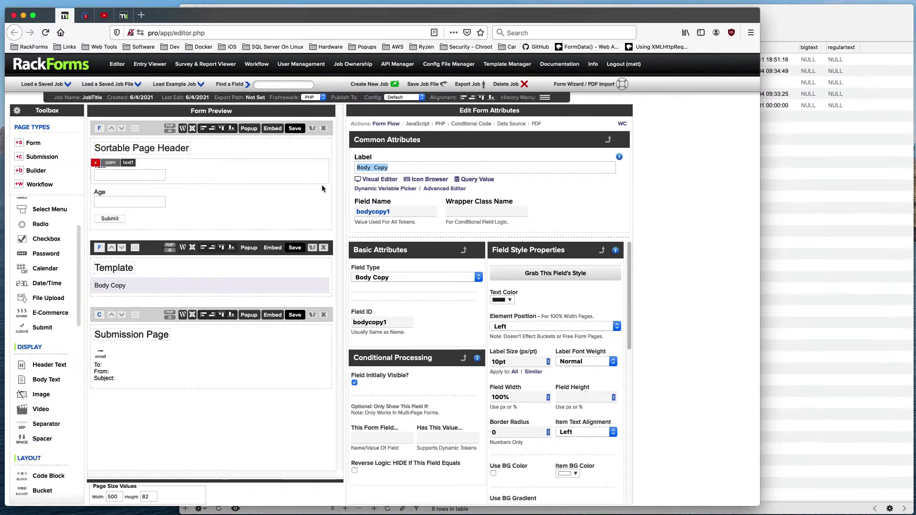
Step: Set the first page's Text field label and field name both to Name
click(195, 164)
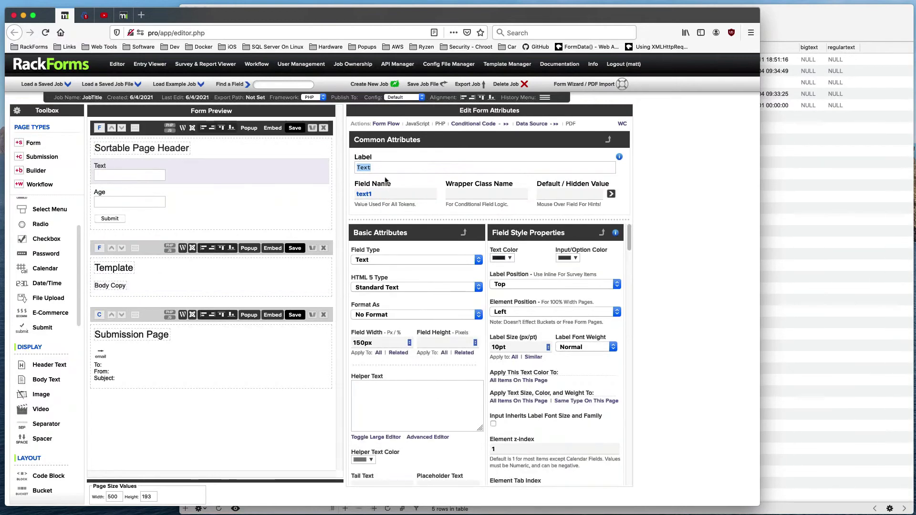
text(NaME)
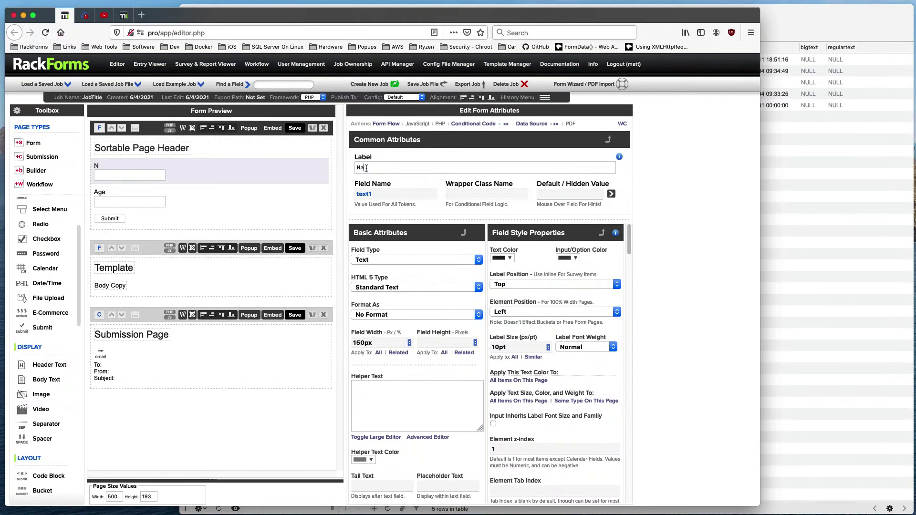
key(Tab)
key(BackSpace)
key(BackSpace)
key(Delete)
text(ame)
double_click(382, 193)
text(Name)
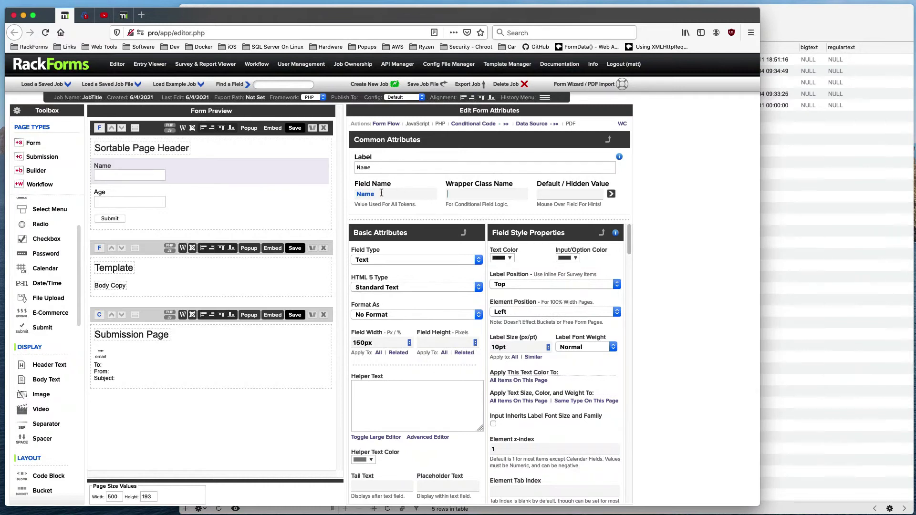
key(Tab)
Step: Insert the F{Name} dynamic variable into the Template page's body text
click(144, 283)
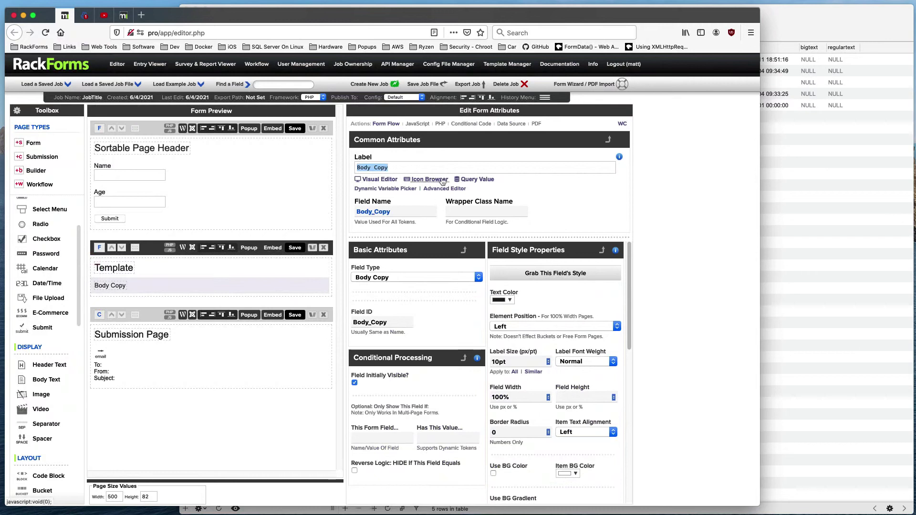
click(390, 189)
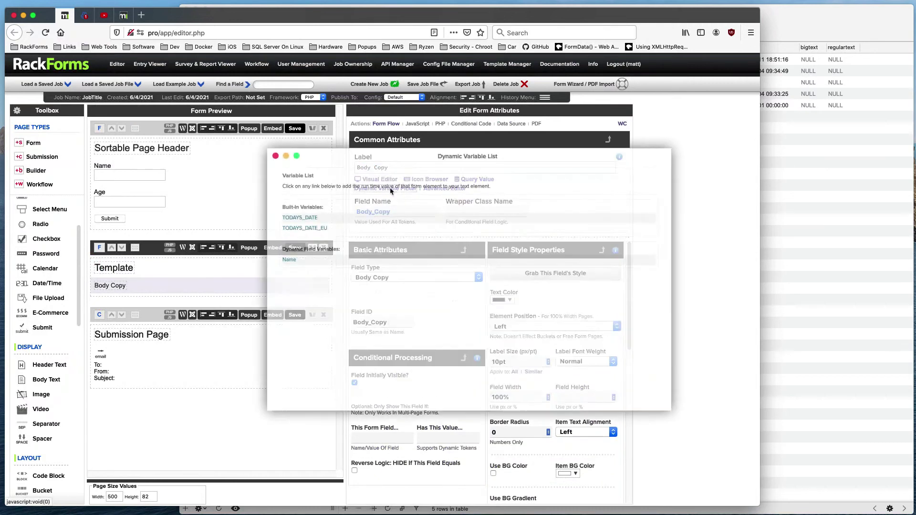
click(292, 262)
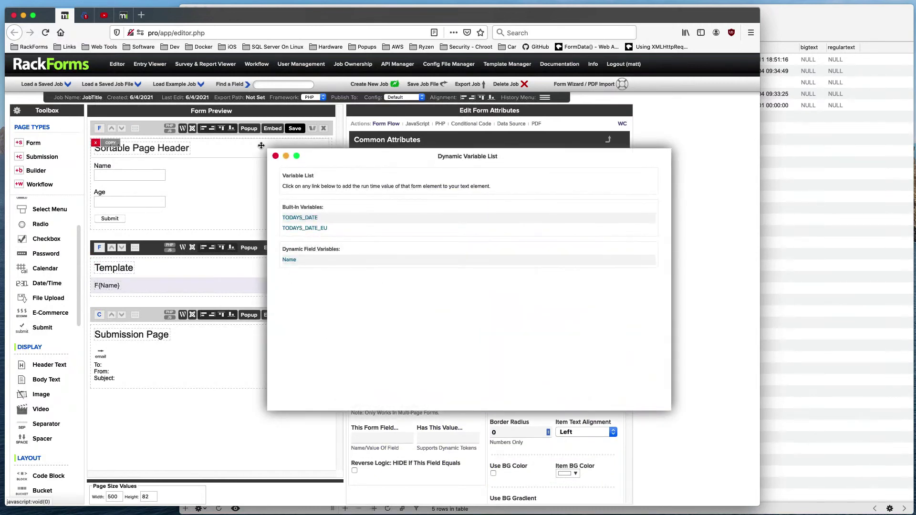
click(275, 156)
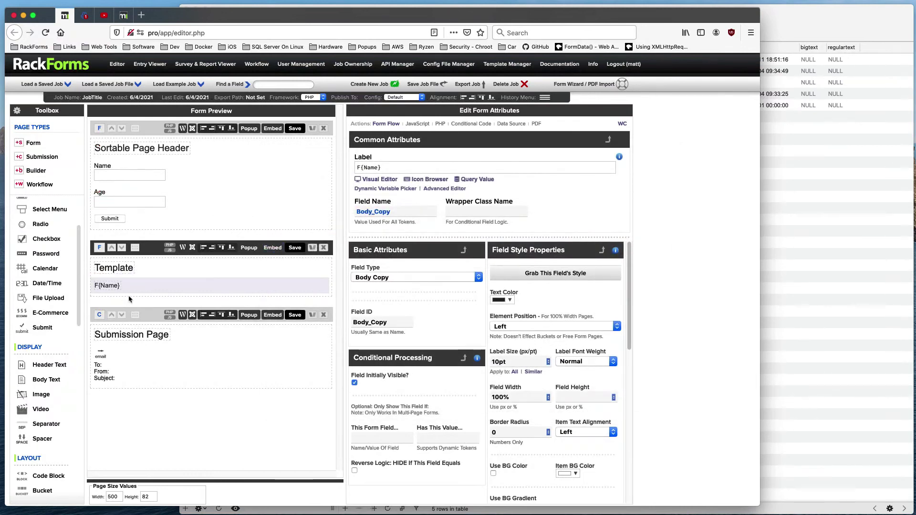
click(100, 129)
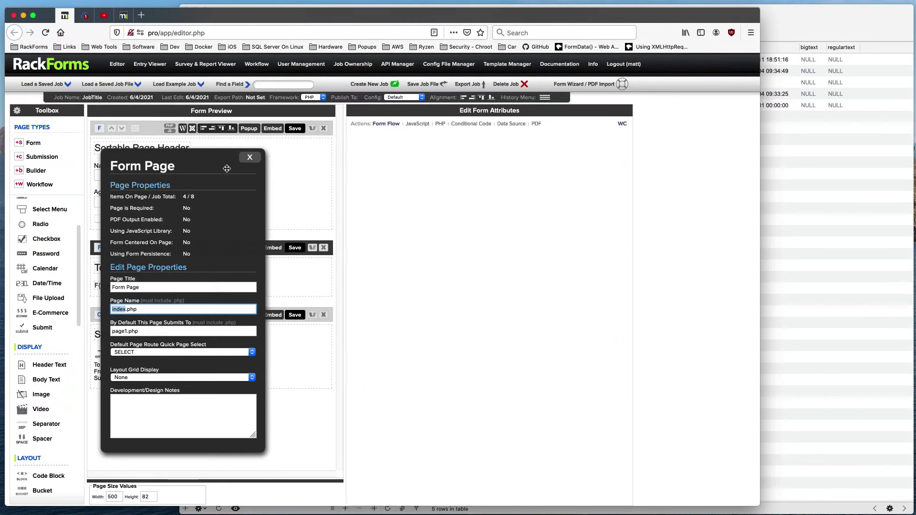
Step: Rename the Template page to template.php and route the first page to it
click(249, 157)
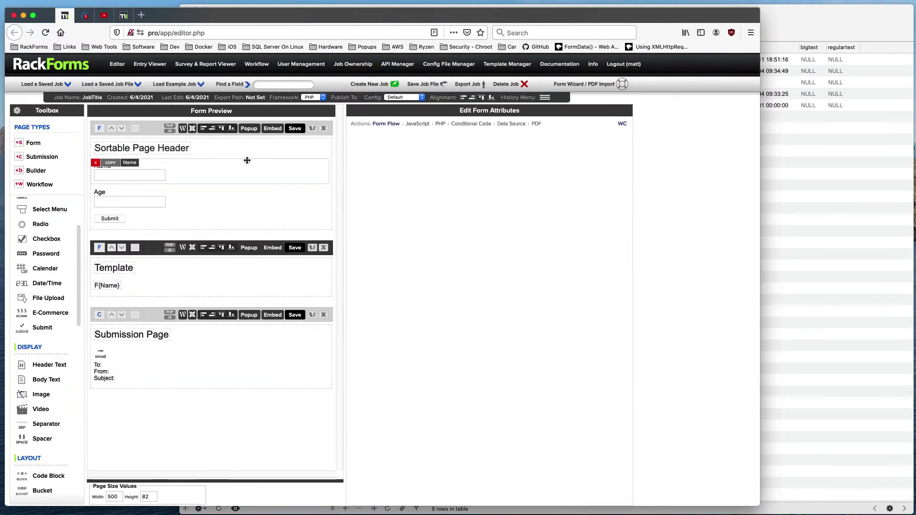
click(100, 247)
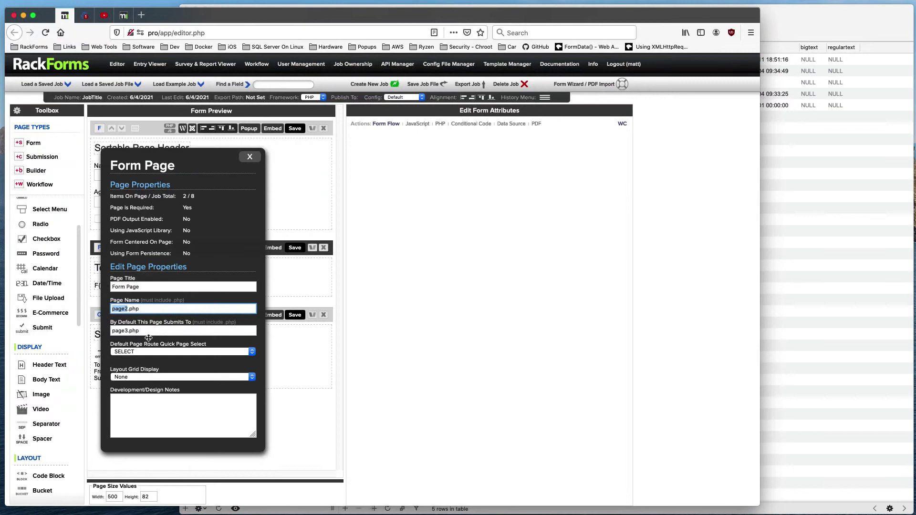
text(template)
key(Escape)
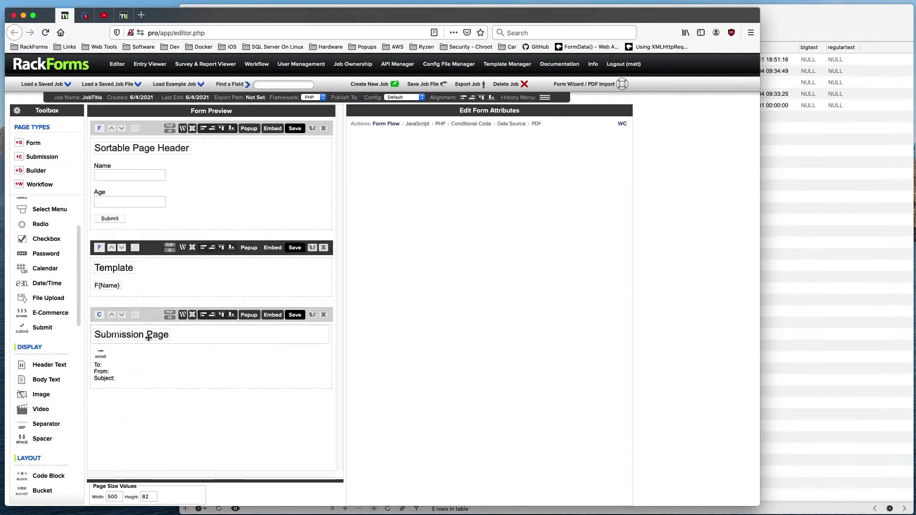
click(100, 129)
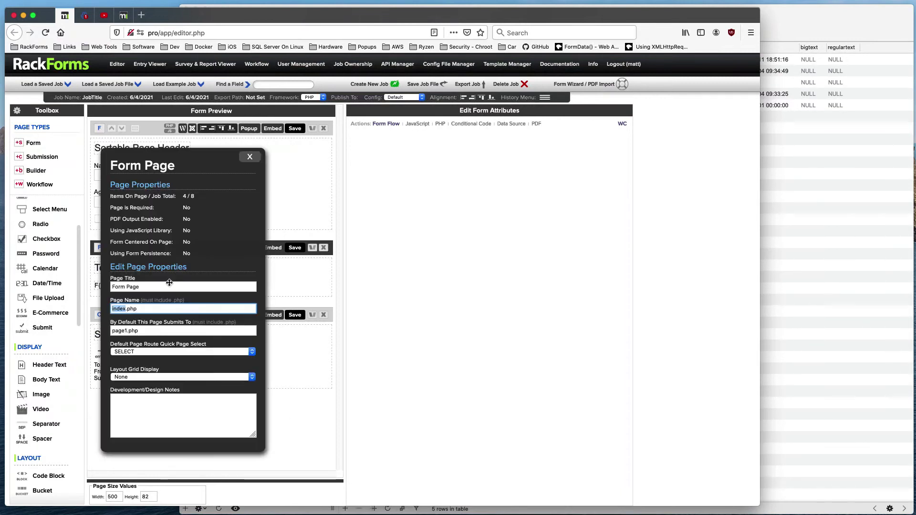
click(184, 353)
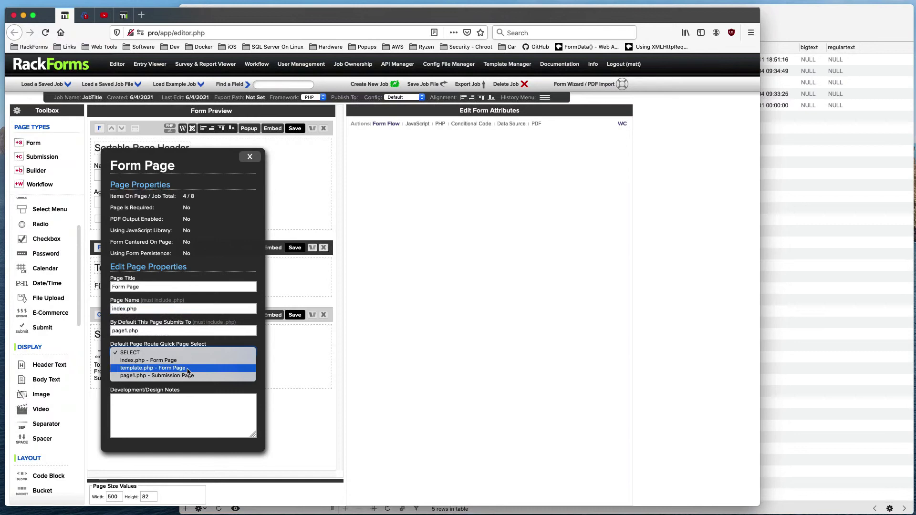
click(188, 368)
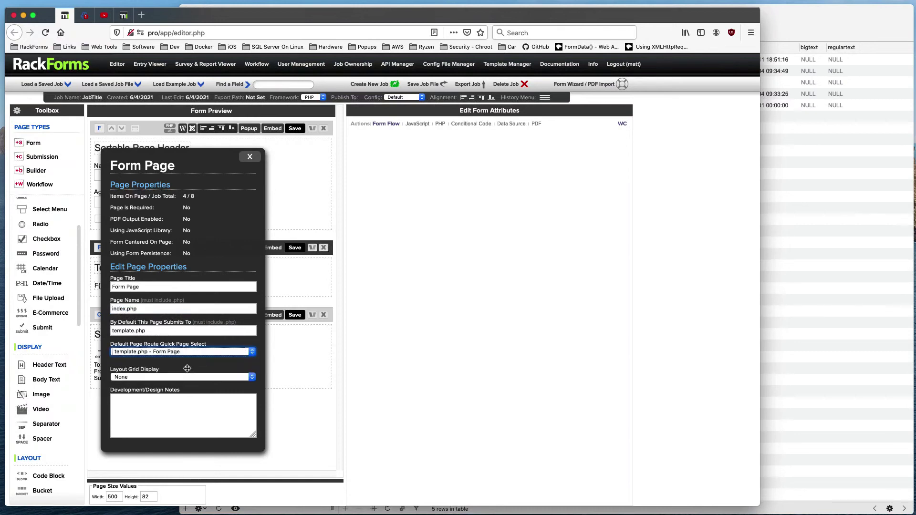
click(249, 156)
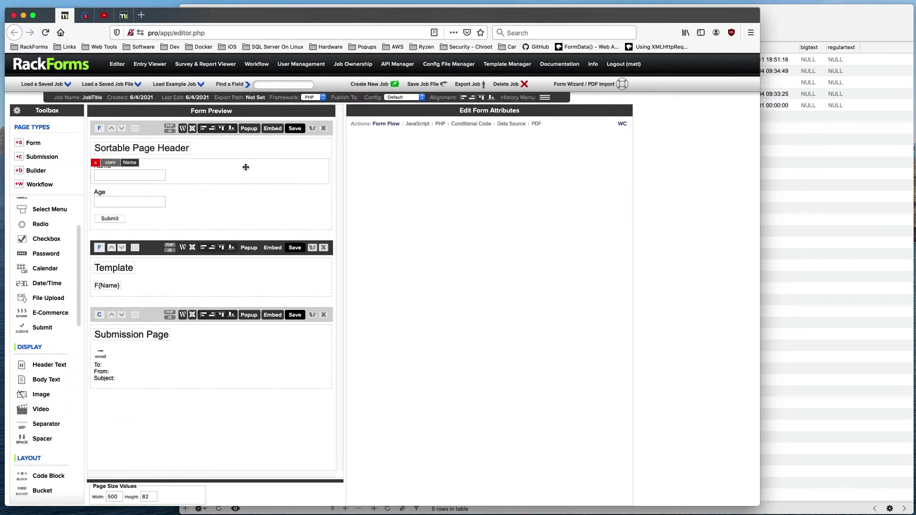
Step: Rename the Submission page to submit.php, route the Template page to it, and save
click(101, 315)
text(submi.php)
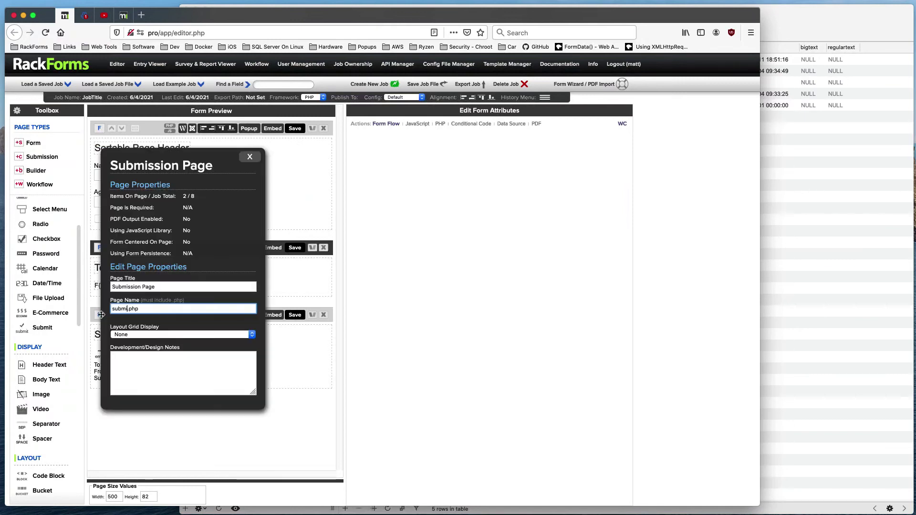
text(t)
click(100, 249)
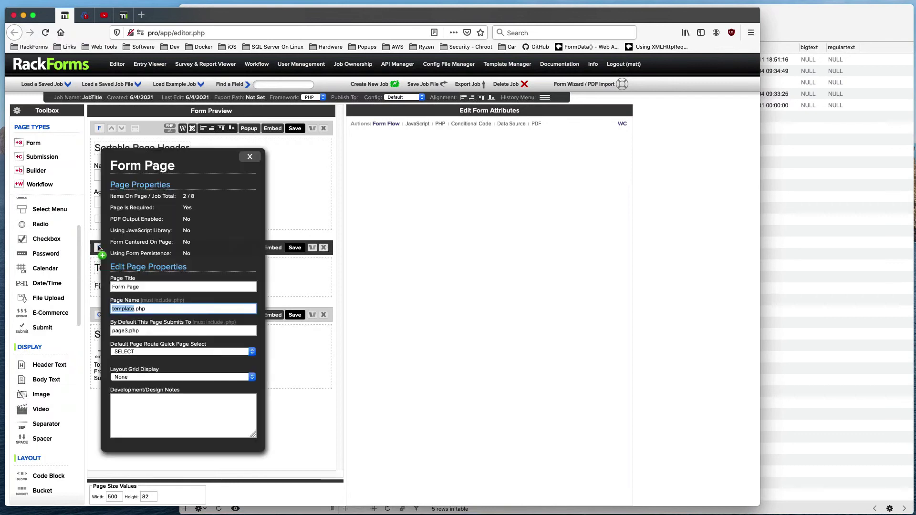
click(172, 355)
click(181, 376)
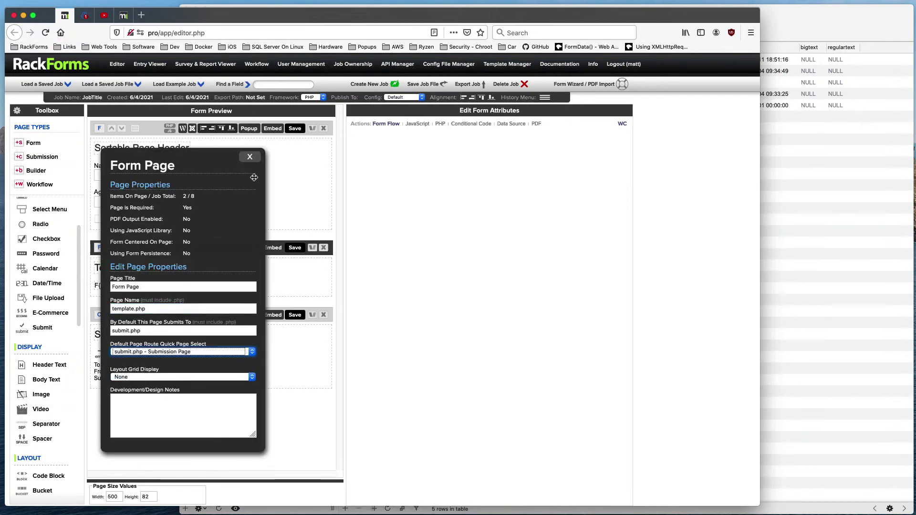
click(250, 157)
click(295, 128)
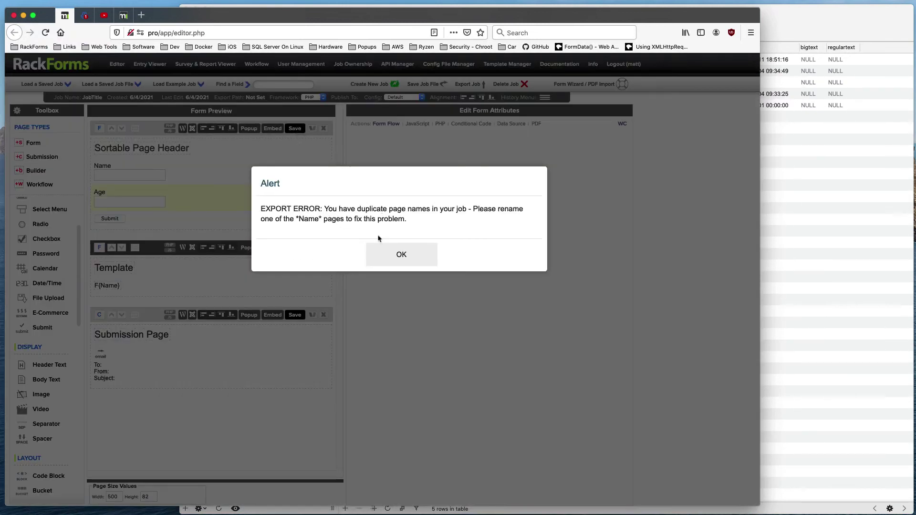
Step: Change the Age field's field name from the duplicate Name to Age, then save and preview
click(382, 248)
click(188, 202)
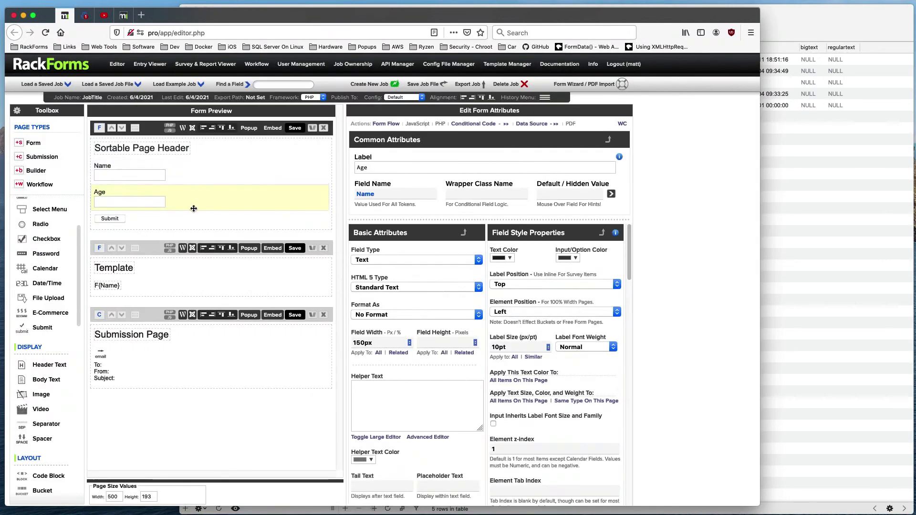
drag(376, 194, 344, 193)
text(A)
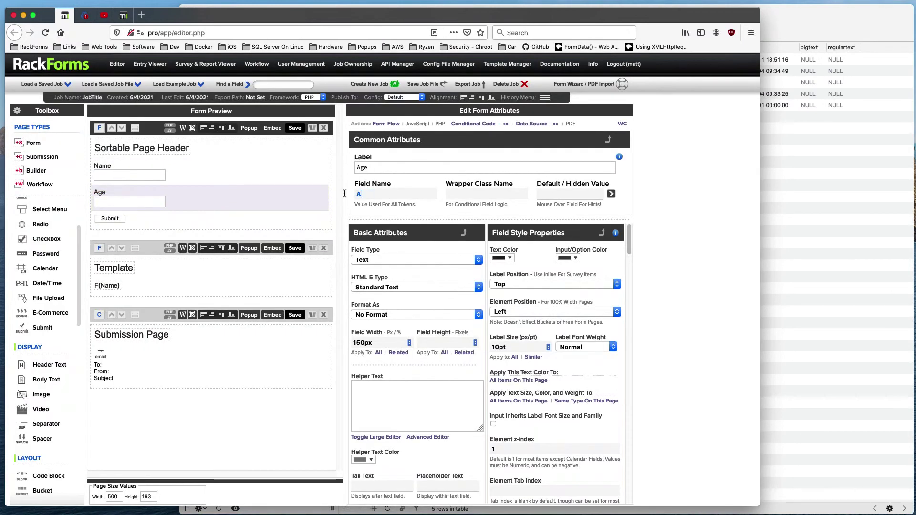
text(ge)
click(294, 128)
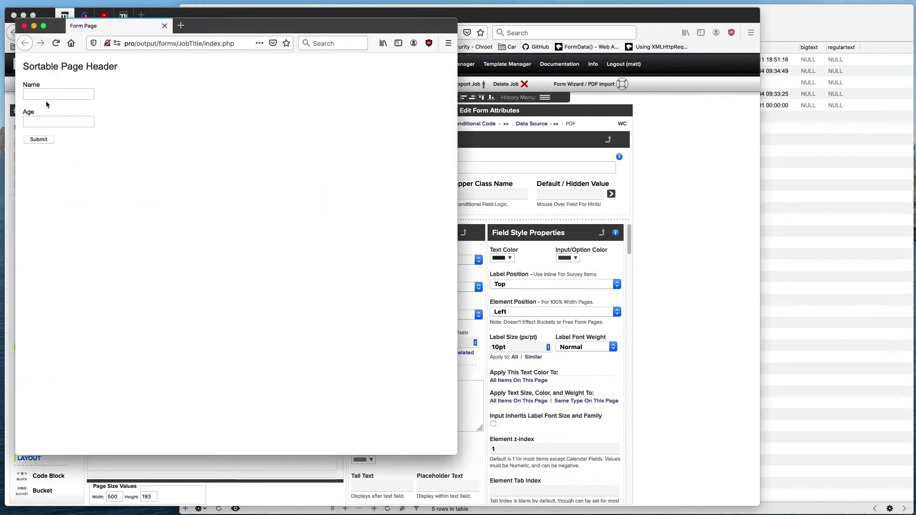
Step: Enter a first name in the preview form and submit it
click(49, 93)
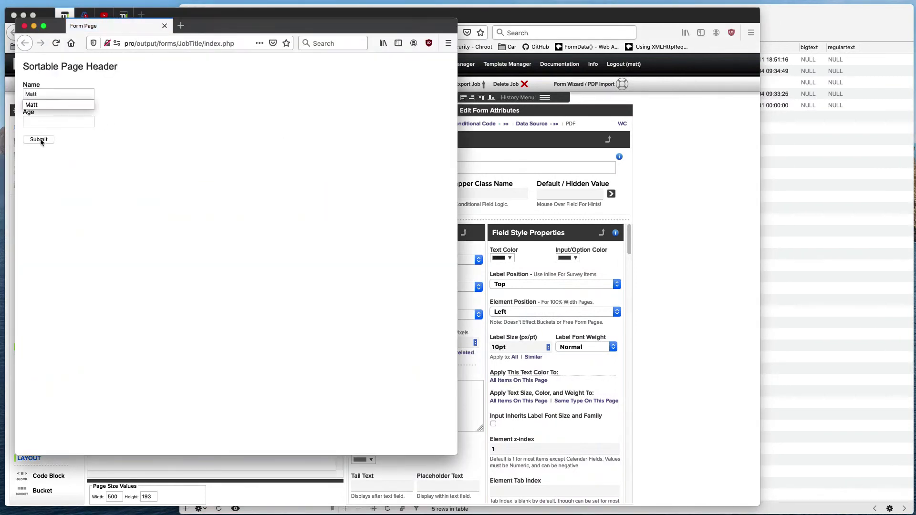
click(40, 140)
drag(202, 27, 539, 66)
Step: Add the surname, resubmit, verify the full name on template.php, and close the preview
click(363, 83)
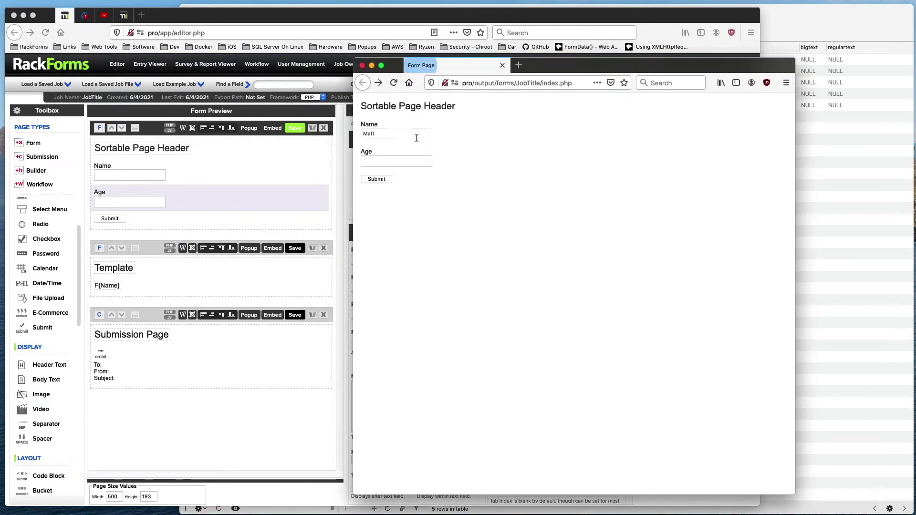
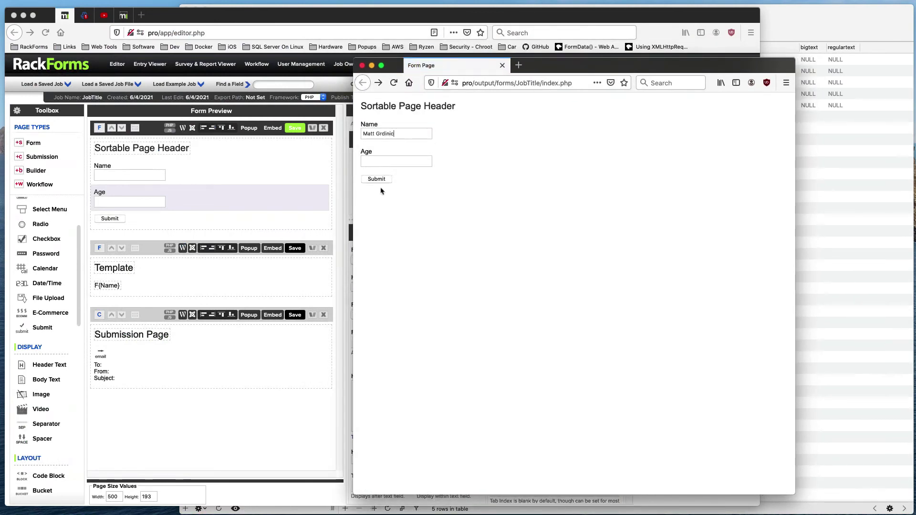
click(384, 180)
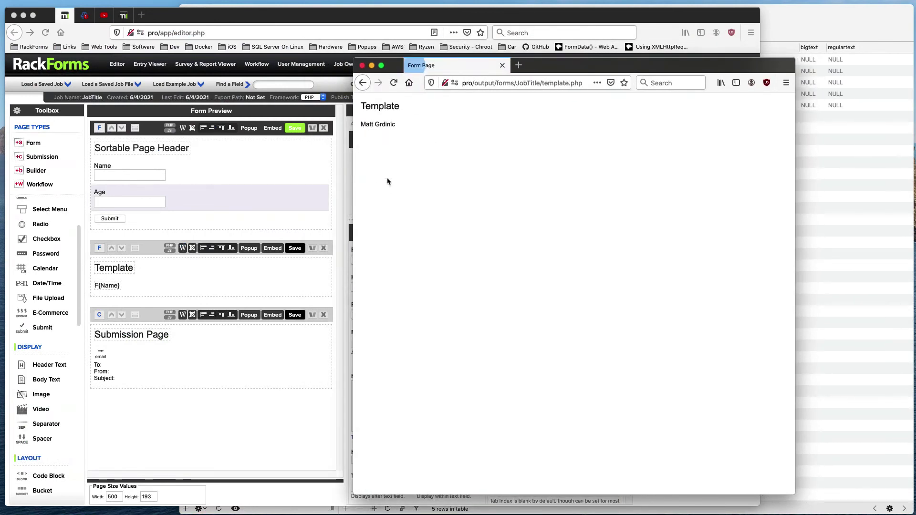
triple_click(360, 124)
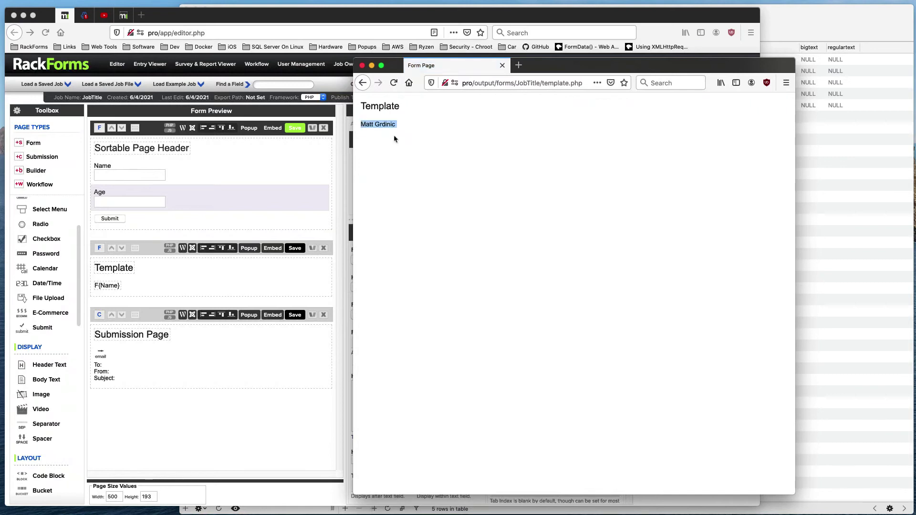
click(362, 66)
click(151, 250)
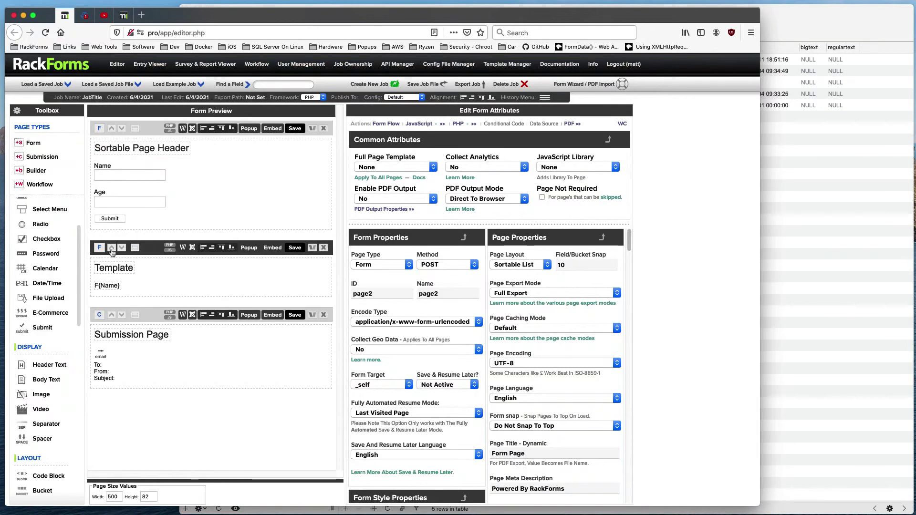
Step: Check the F{Name} text, then bring up the Template page's Enable PDF Output options
click(144, 285)
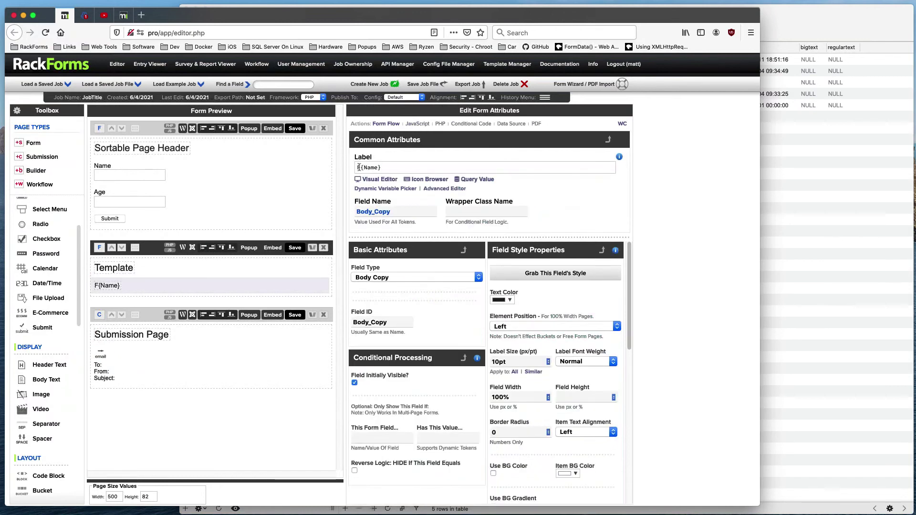
drag(358, 167, 402, 163)
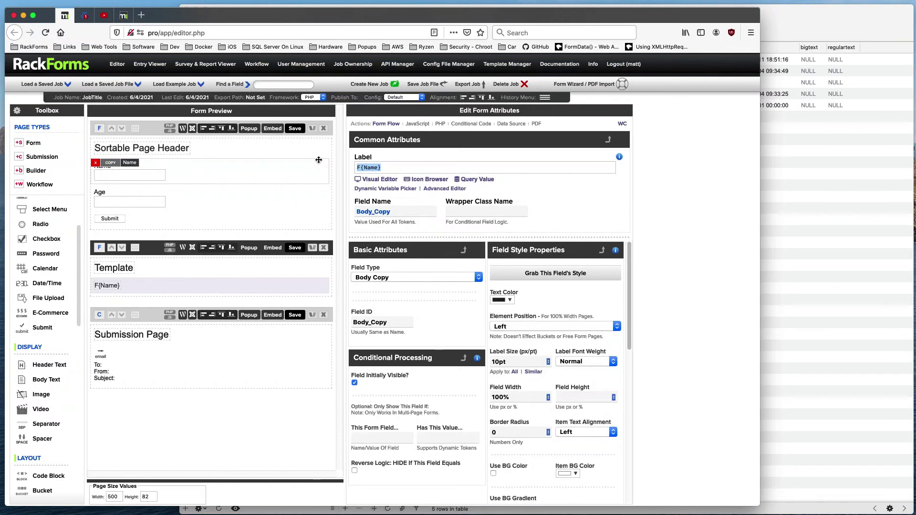
click(187, 258)
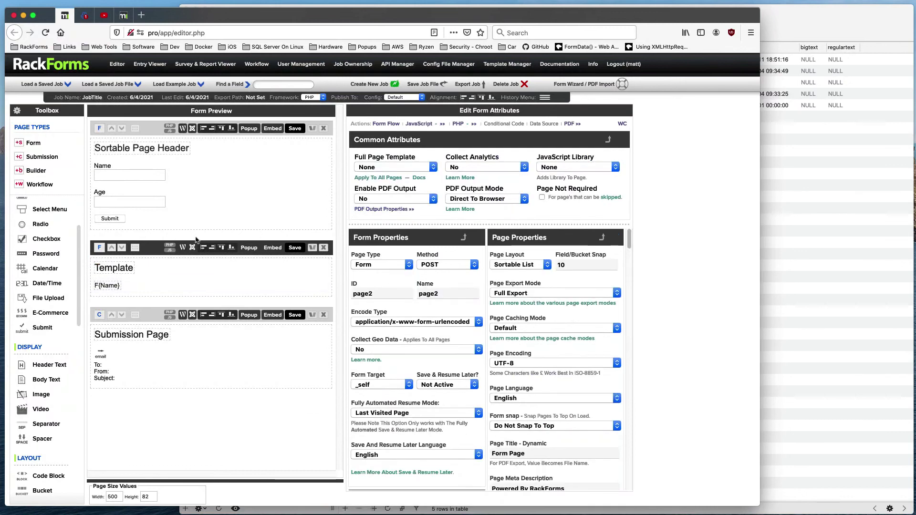
click(391, 198)
Step: Turn on PDF output for the Template page with Direct To Browser mode
click(391, 209)
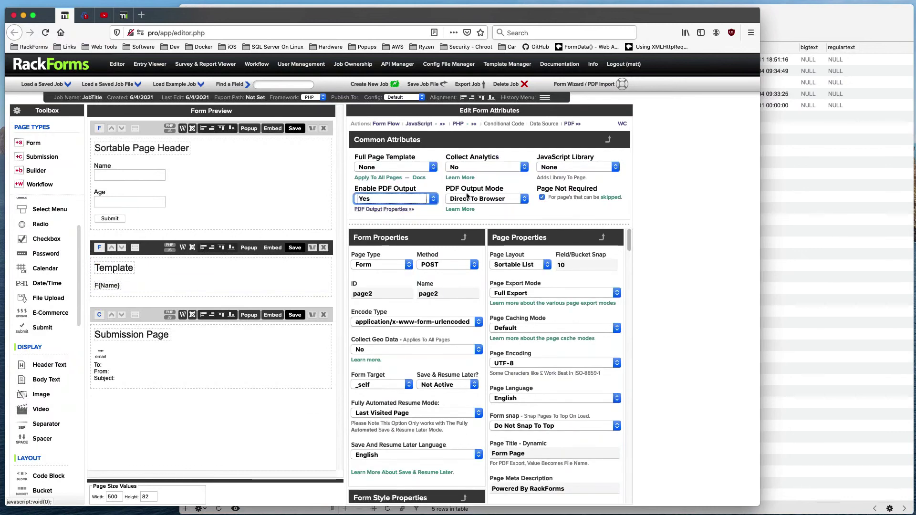
click(493, 201)
click(491, 191)
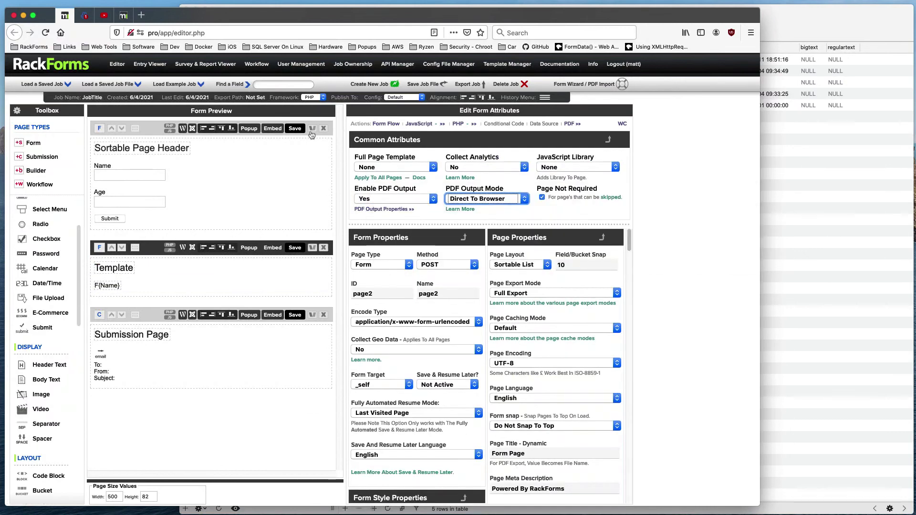
Step: Save, submit the preview form, check the generated template.php PDF, and close it
click(295, 130)
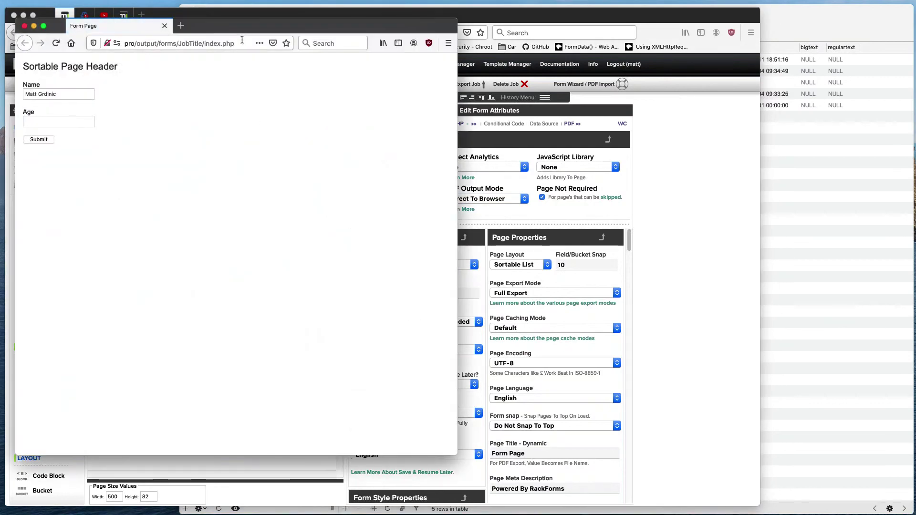
drag(283, 24, 710, 54)
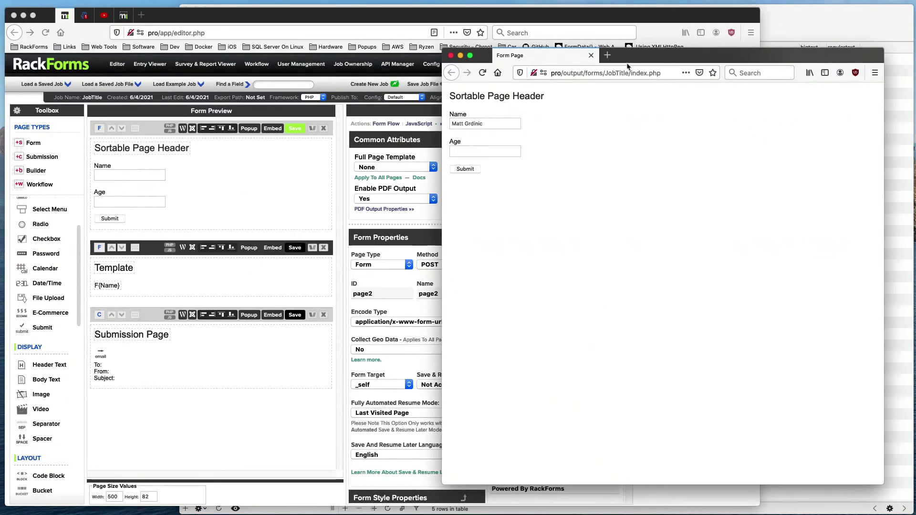
click(477, 169)
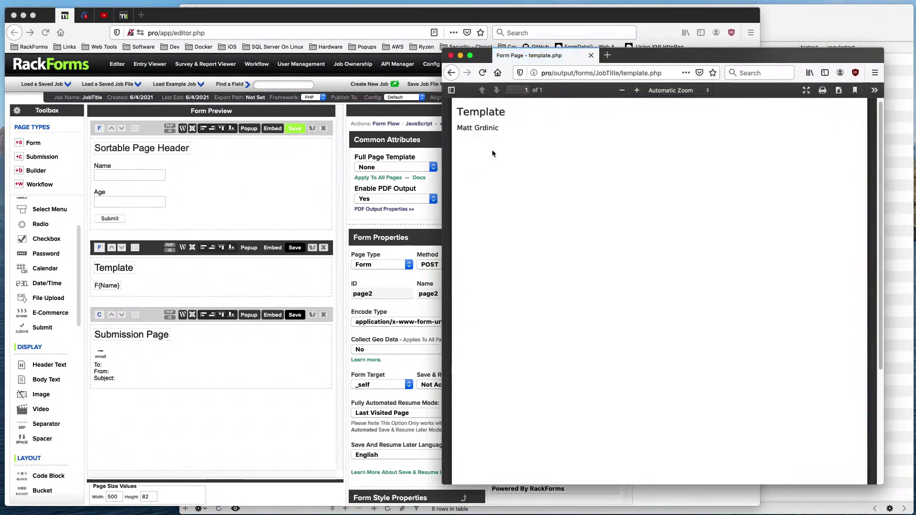
drag(501, 134, 510, 117)
click(491, 113)
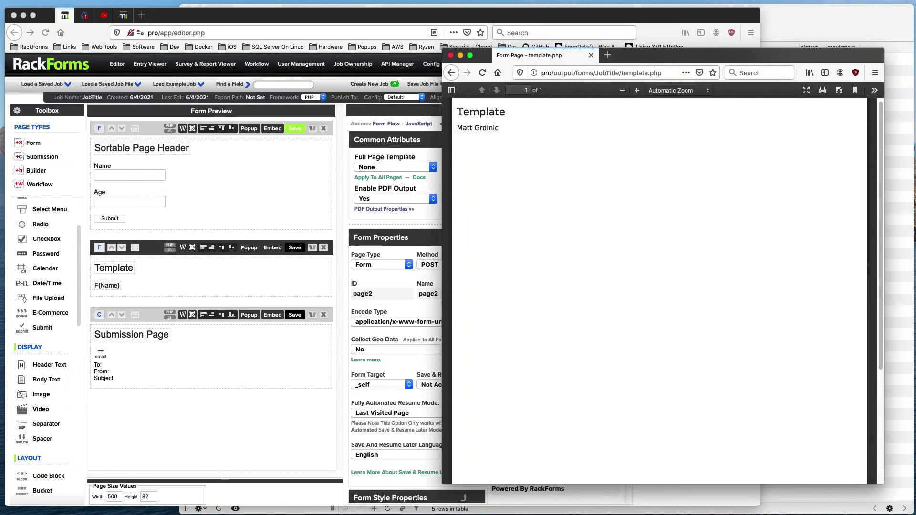
click(452, 58)
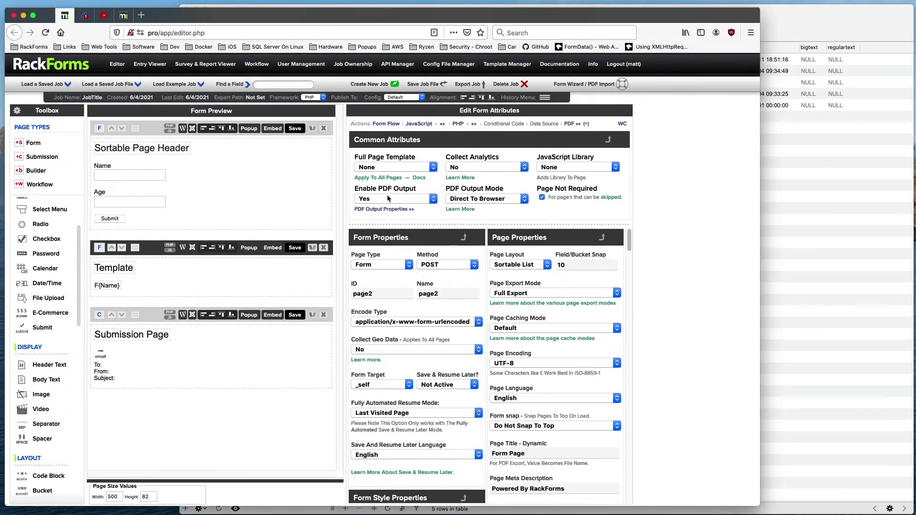
Step: Set PDF Output Mode to 'Save For Email / SFTP / Flat File Output Using This Page As The Template'
click(470, 202)
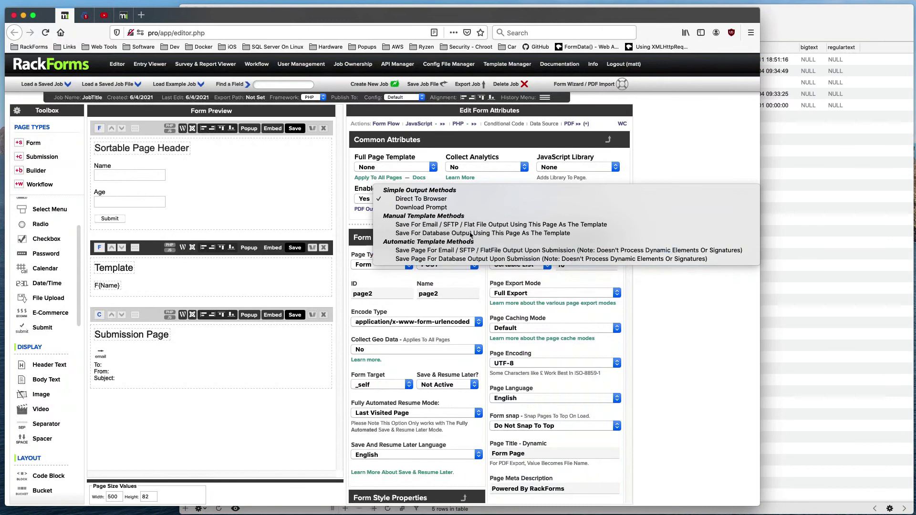
click(433, 226)
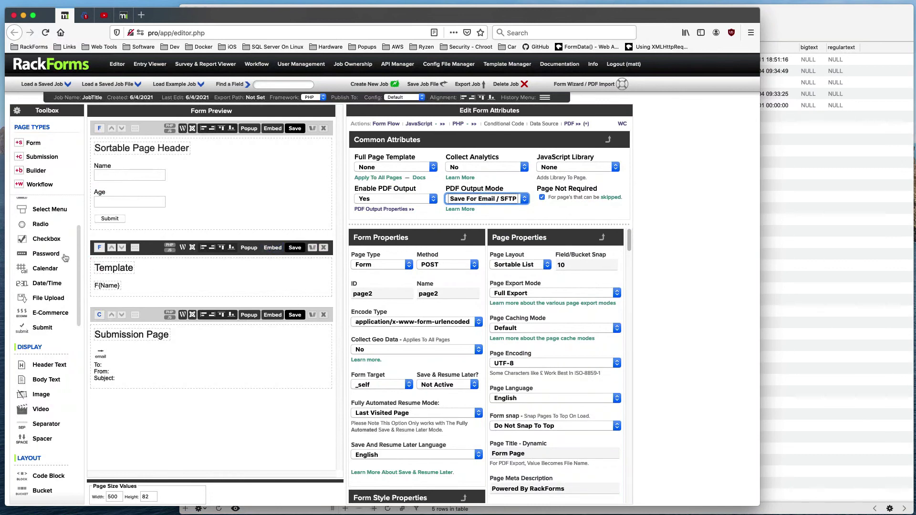
click(151, 252)
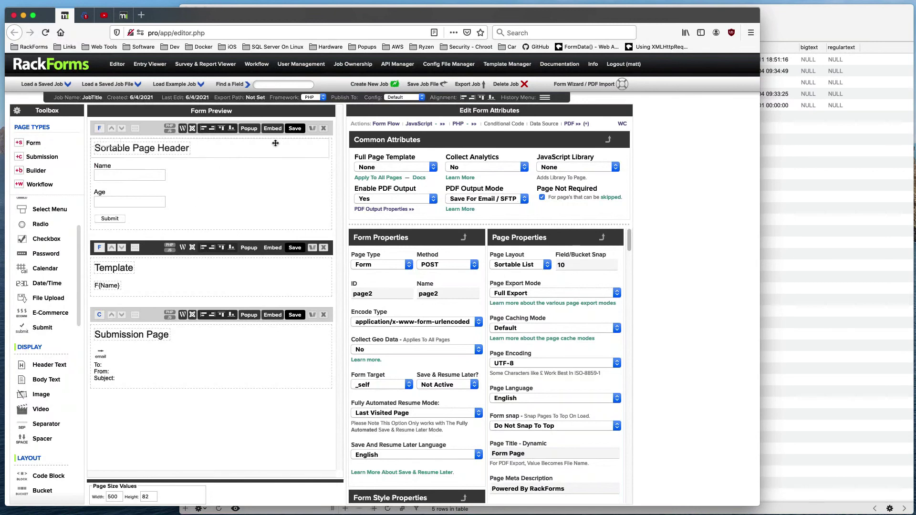
Step: Save and test-submit the form, confirming it lands on submit.php, then close the preview
click(295, 129)
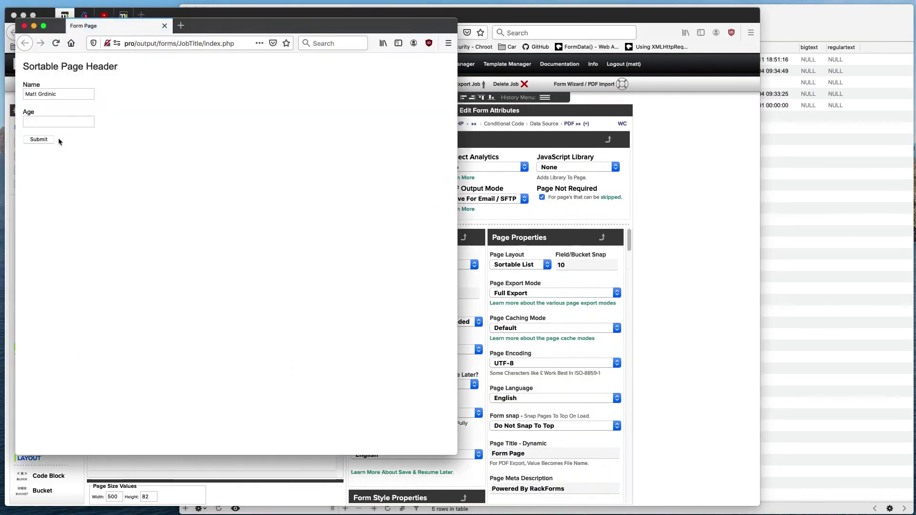
drag(216, 30, 649, 56)
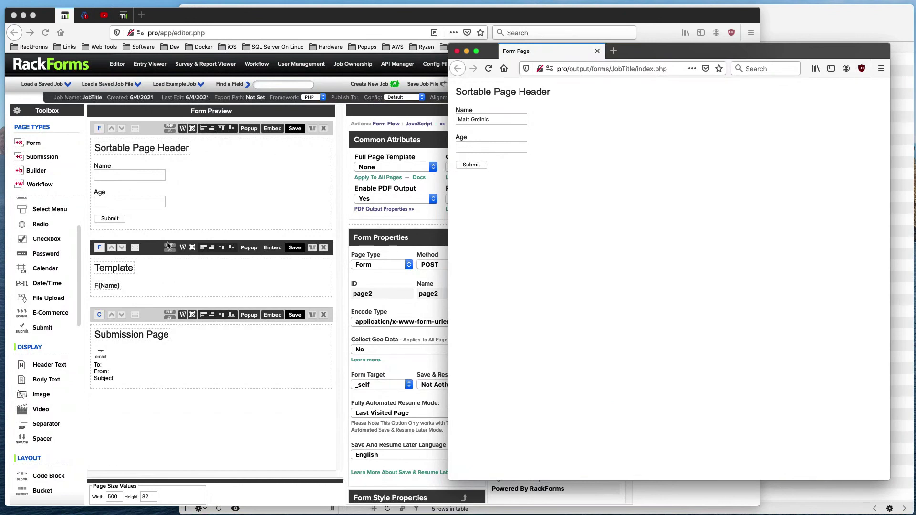
click(469, 165)
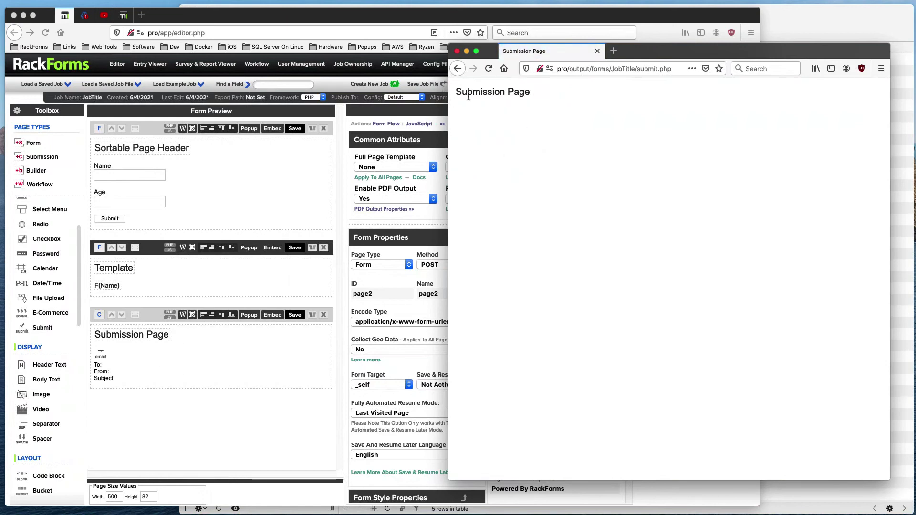
click(456, 51)
click(129, 269)
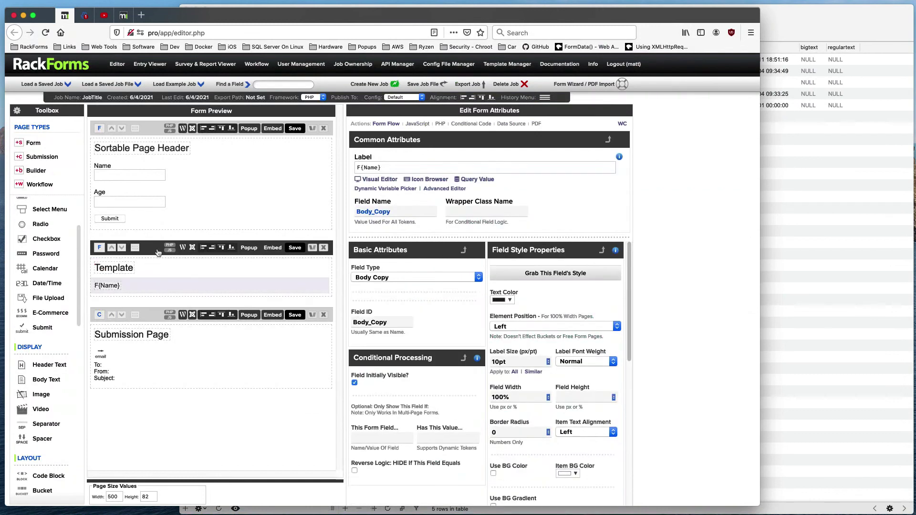
click(158, 252)
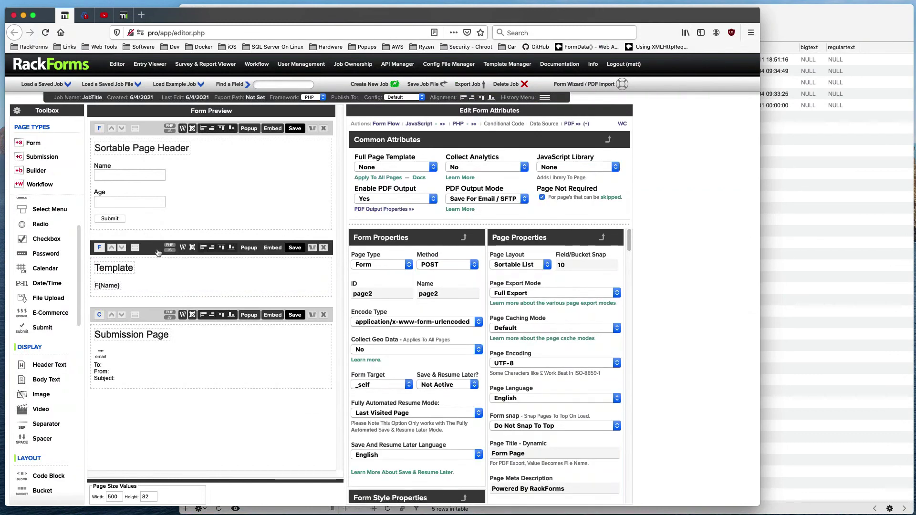
click(140, 361)
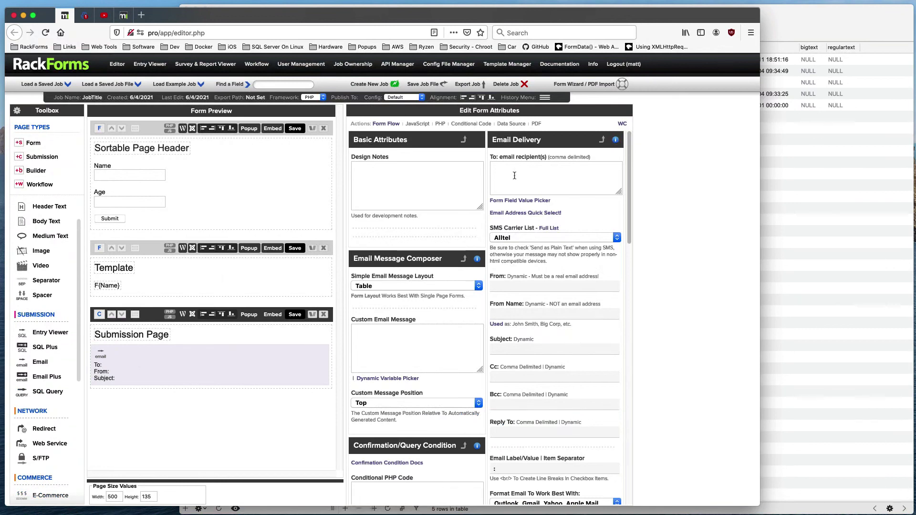
click(151, 248)
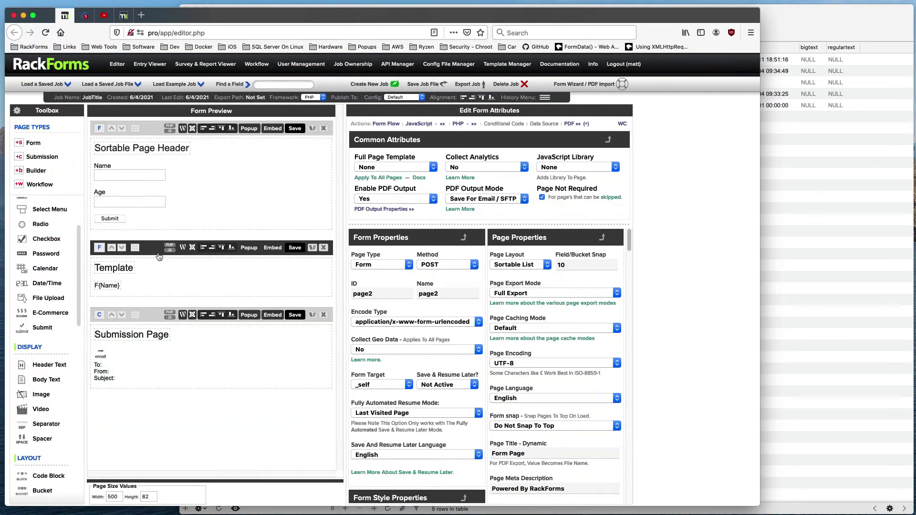
click(115, 167)
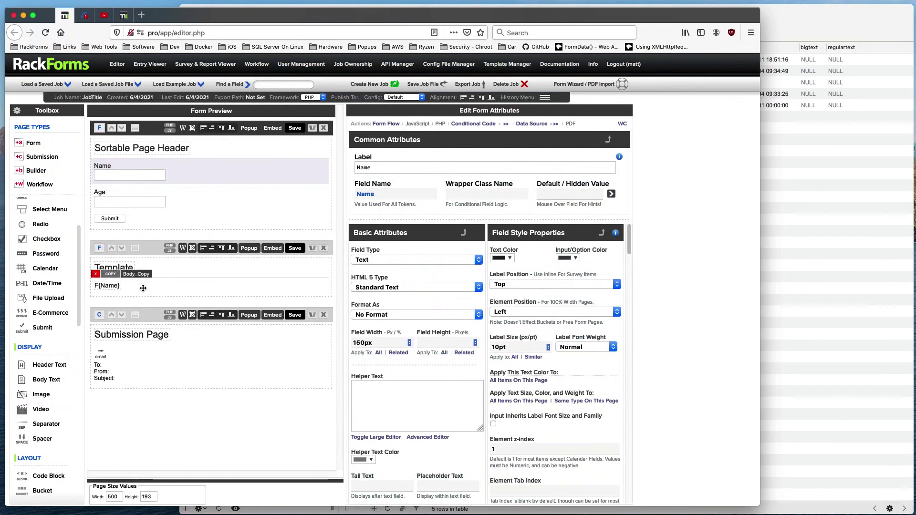
Step: Change the Template text to 'Thank you, F{Name}, you age was:' followed by the F{Age} variable
click(110, 285)
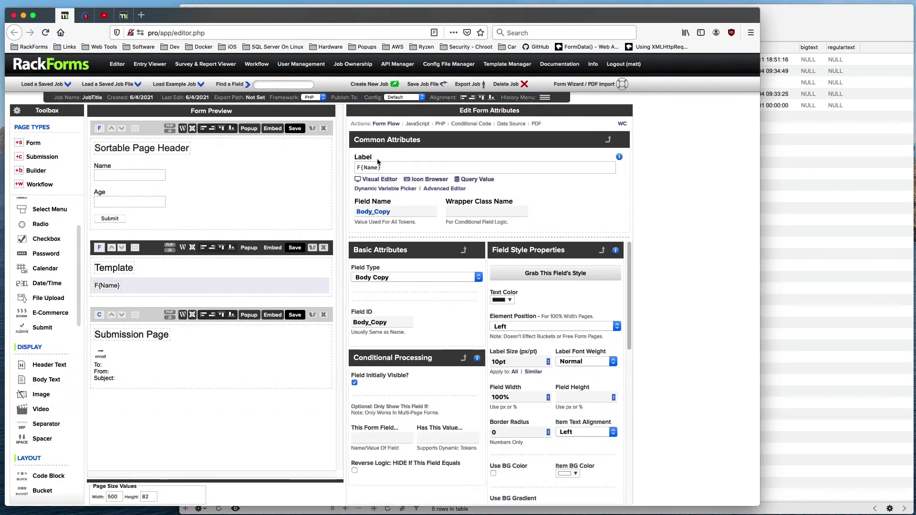
text(Thank you, F{Name})
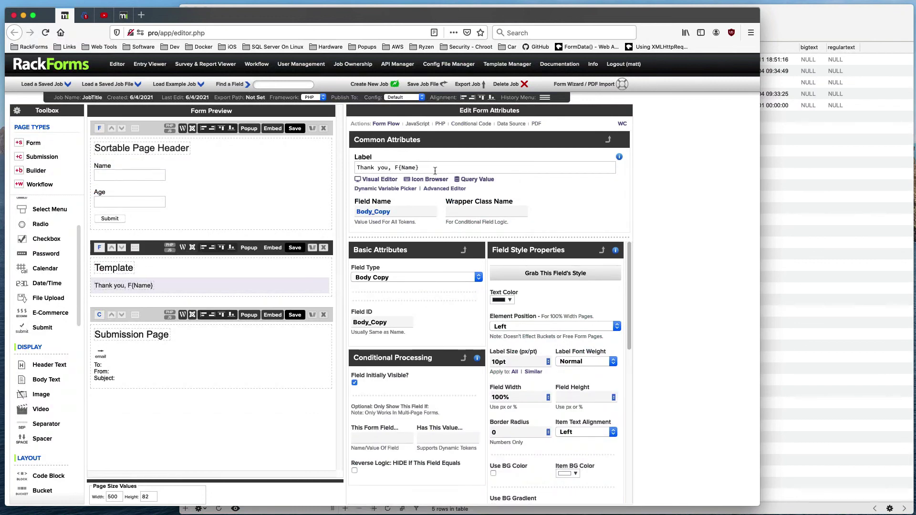
text(, you a)
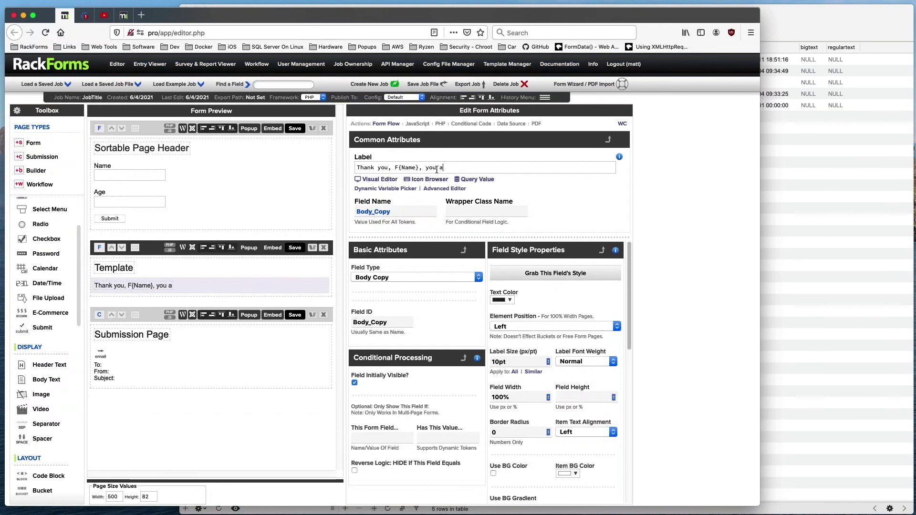
text(ge was:)
click(395, 190)
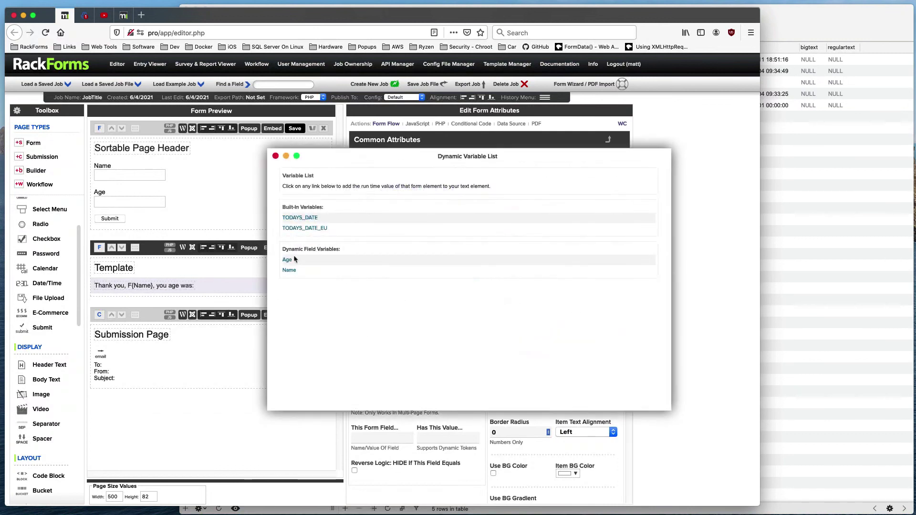
click(292, 259)
click(275, 156)
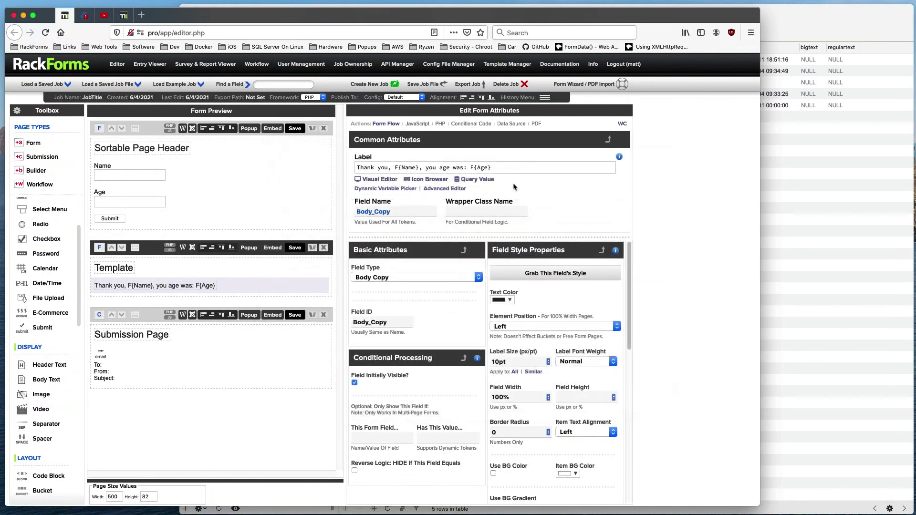
click(156, 248)
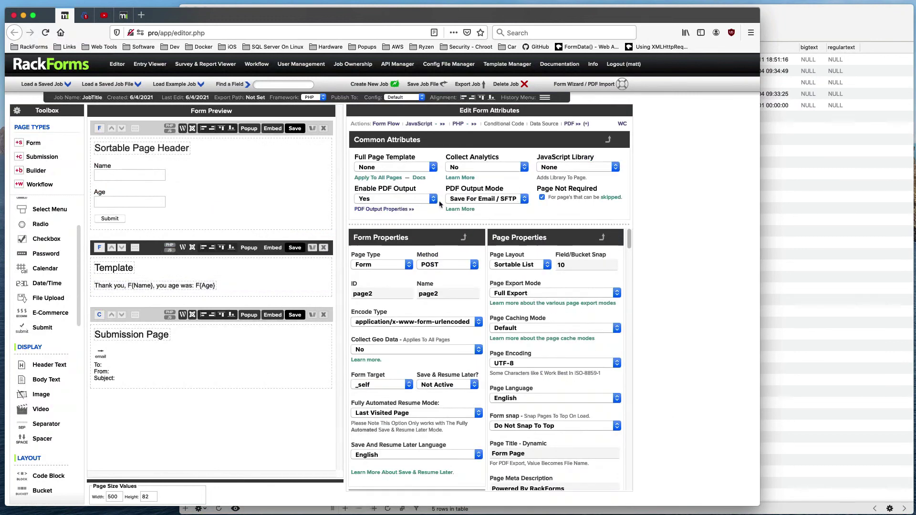
Step: Switch PDF Output Mode back to Direct To Browser and save the job
click(465, 200)
click(459, 179)
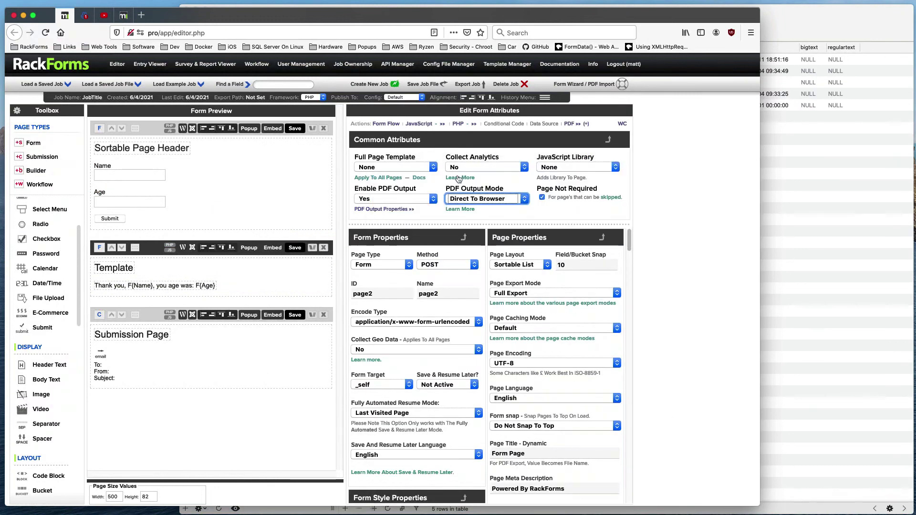
click(295, 128)
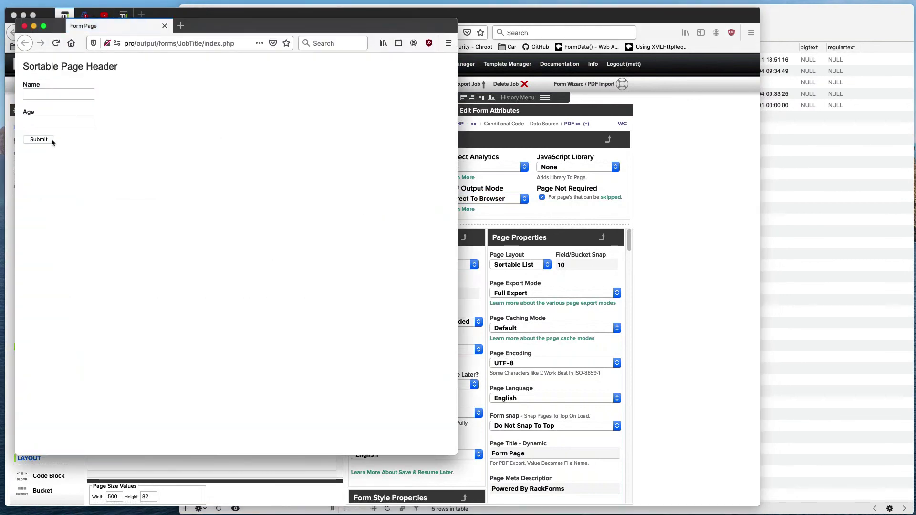
Step: Submit a test name and age 43, check the thank-you PDF, and close it
click(54, 94)
text(Matt)
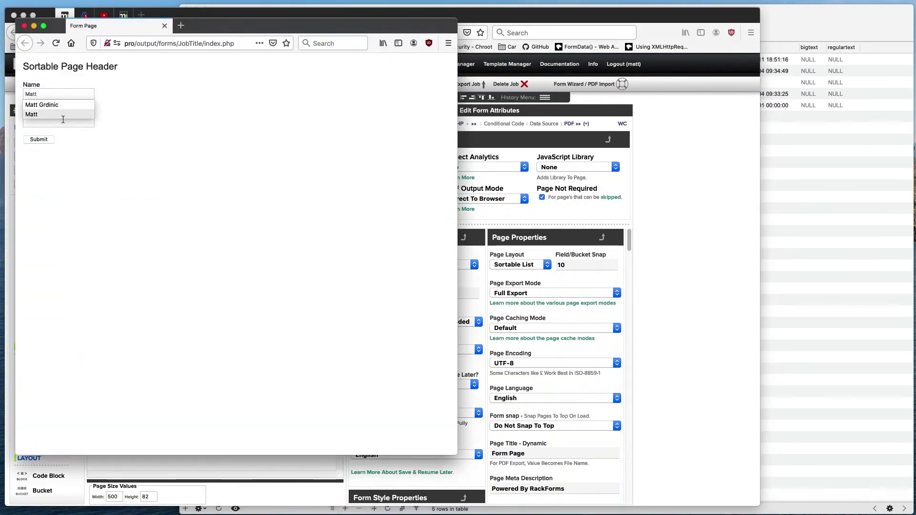
click(58, 123)
click(48, 140)
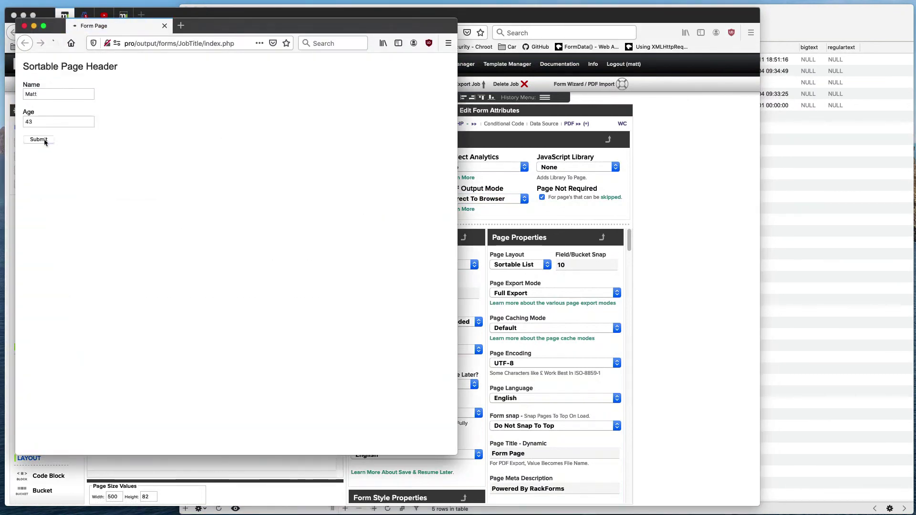
mouse_move(158, 106)
mouse_down()
mouse_move(128, 105)
mouse_move(151, 103)
mouse_up()
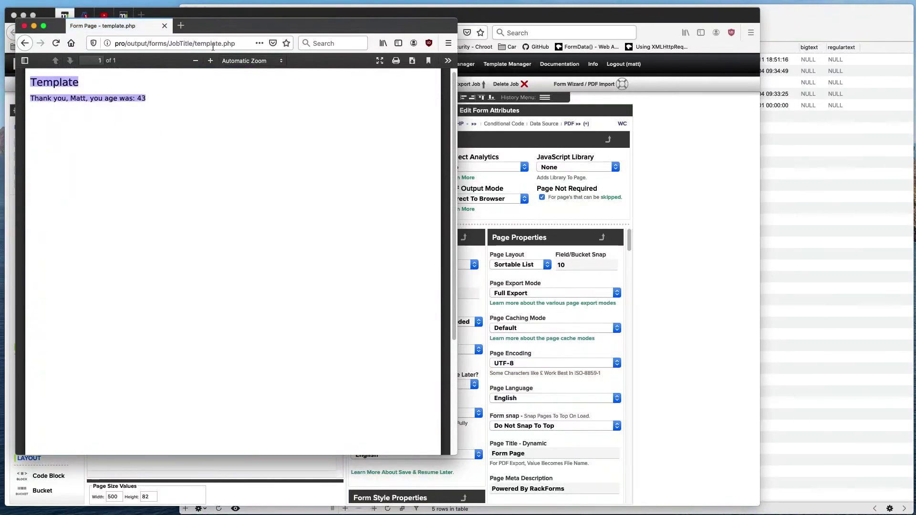
drag(235, 27, 558, 45)
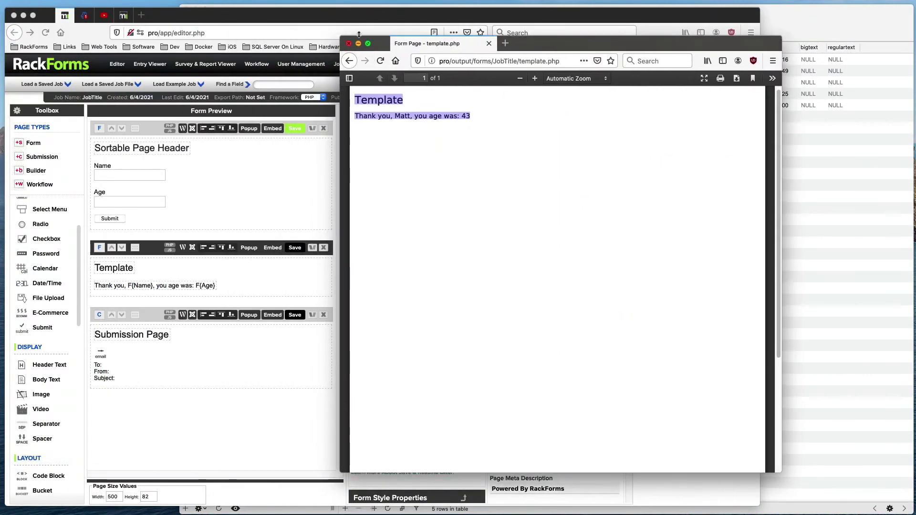
click(349, 44)
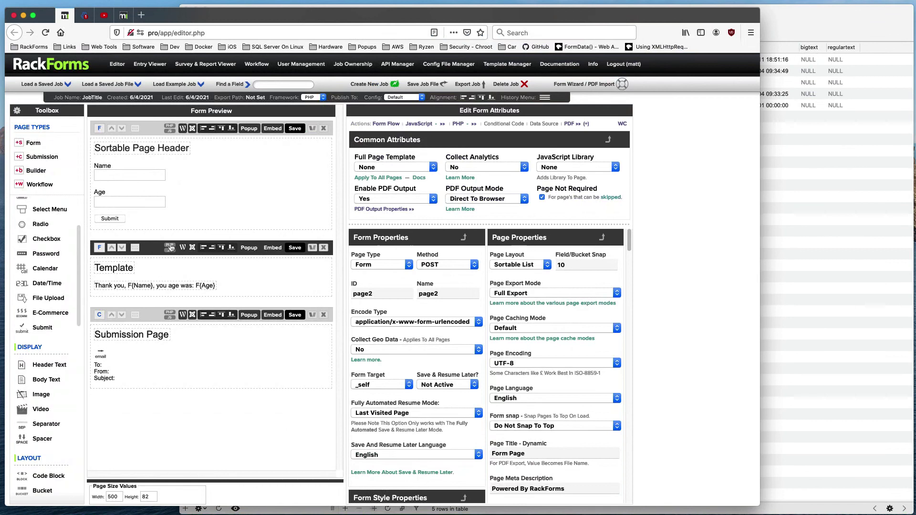
Step: Set the Template page's PDF Output Mode to 'Save For Email / SFTP' and confirm the email element includes PDF attachments
click(499, 198)
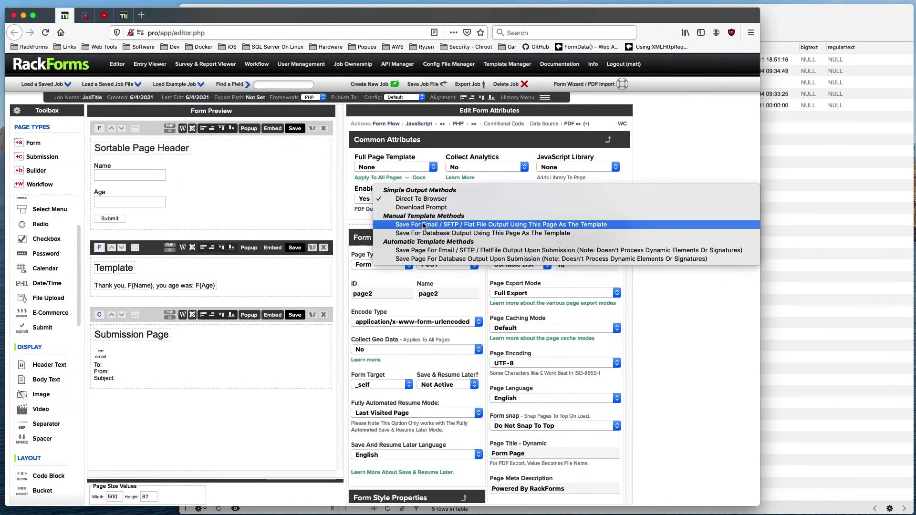
click(424, 225)
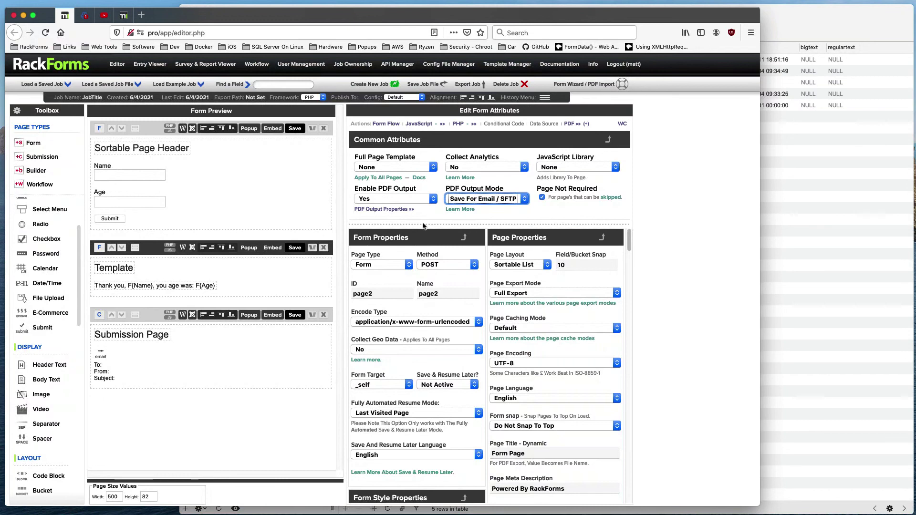
mouse_move(186, 270)
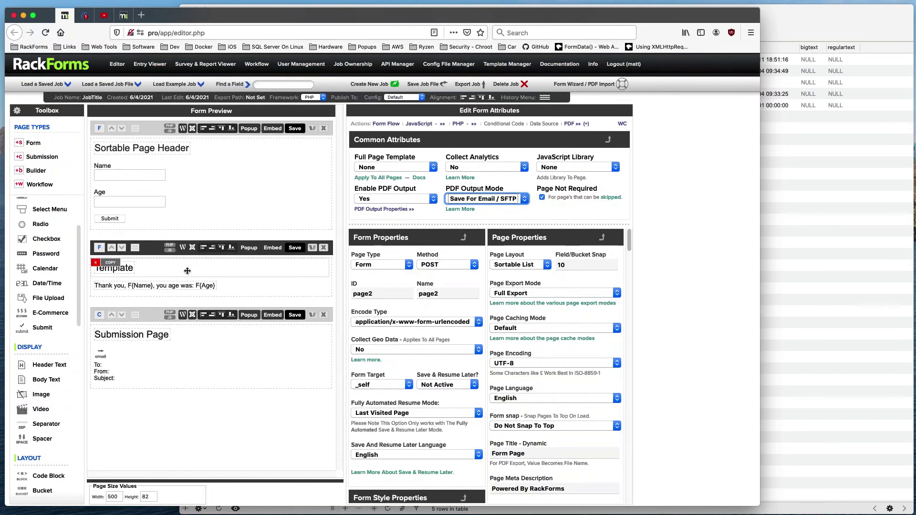
click(138, 357)
scroll(520, 263, down, 10)
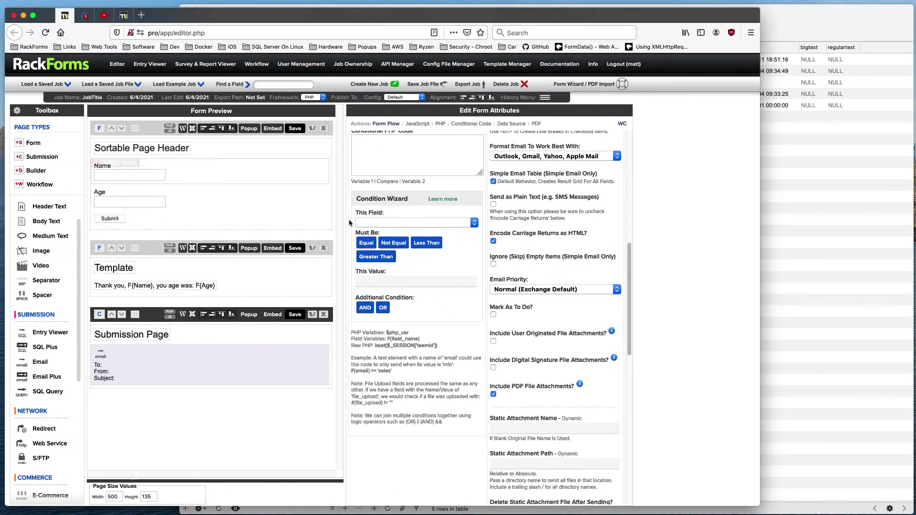
scroll(422, 205, up, 10)
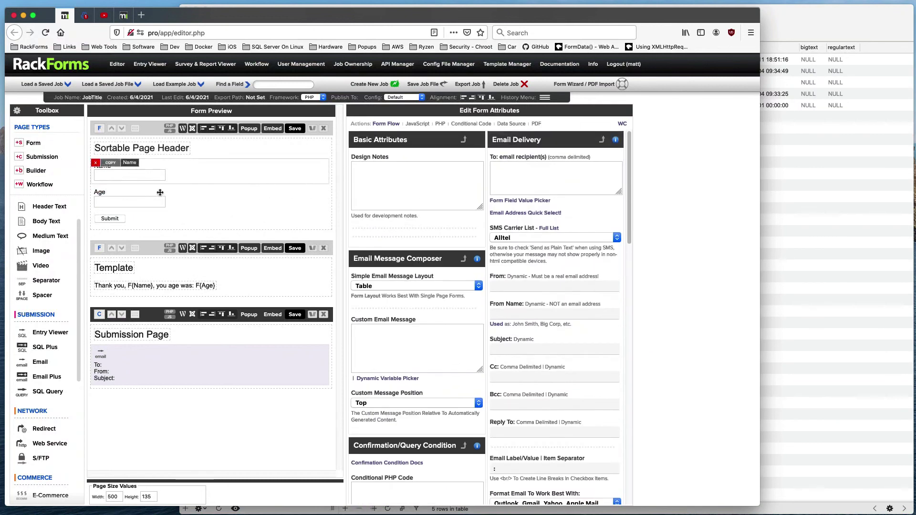
click(153, 246)
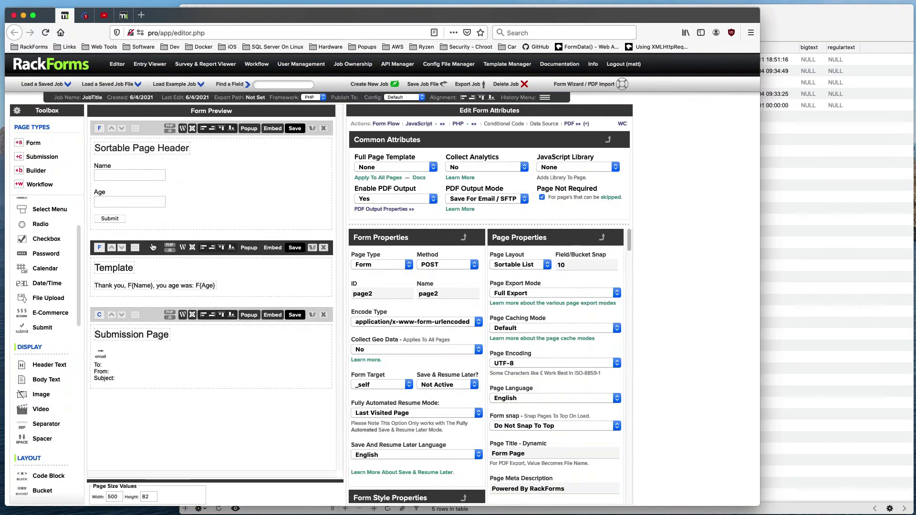
mouse_move(224, 177)
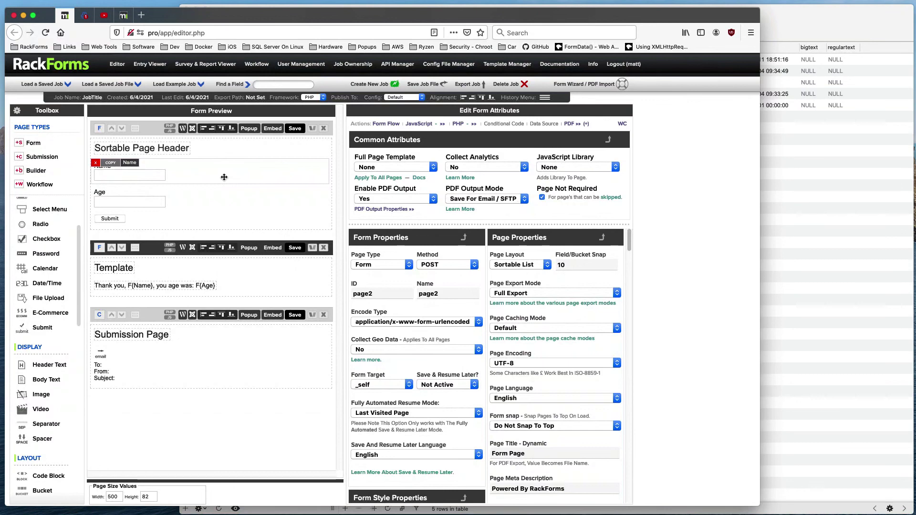